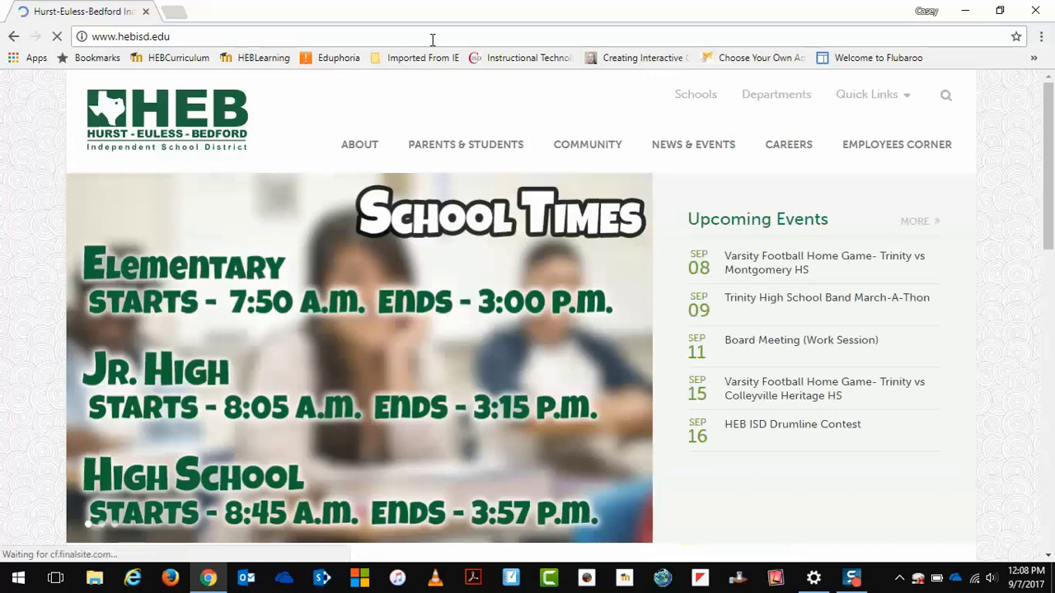
Step: Open Office 365 from the district website's quick links and sign in with the school account
{"action": "mouse_move", "coordinate": [871, 102]}
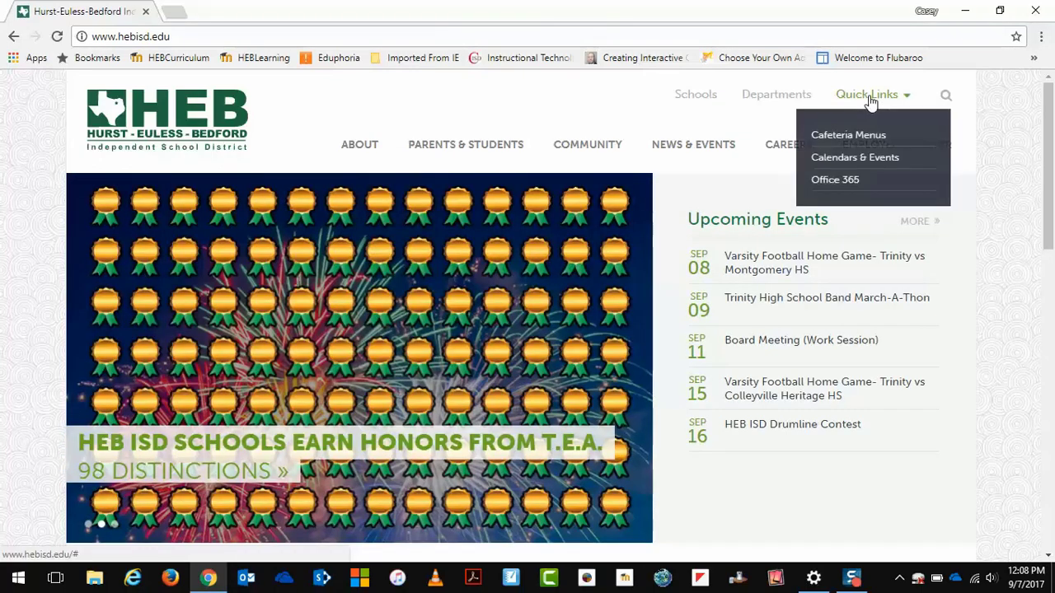
{"action": "left_click", "coordinate": [858, 180]}
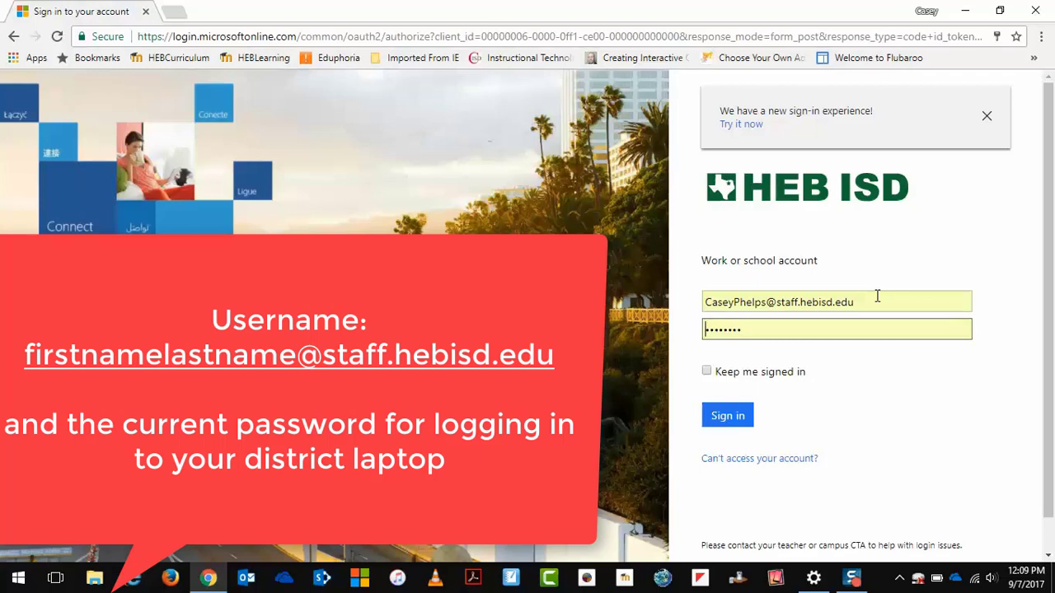
{"action": "left_click", "coordinate": [717, 420]}
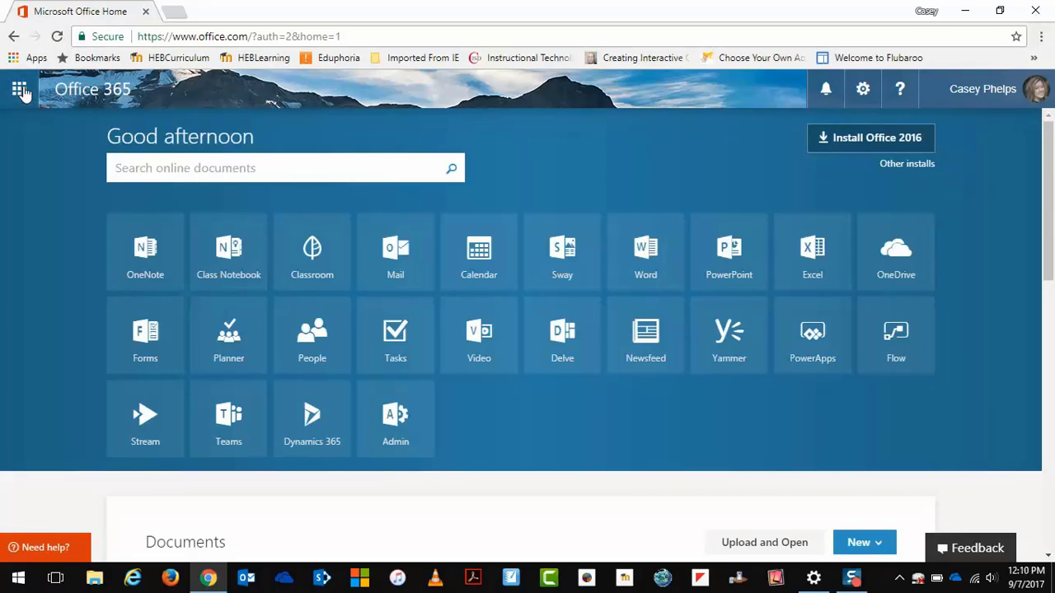
Step: Open Forms, create a new form, and title it "sample question"
{"action": "left_click", "coordinate": [146, 358]}
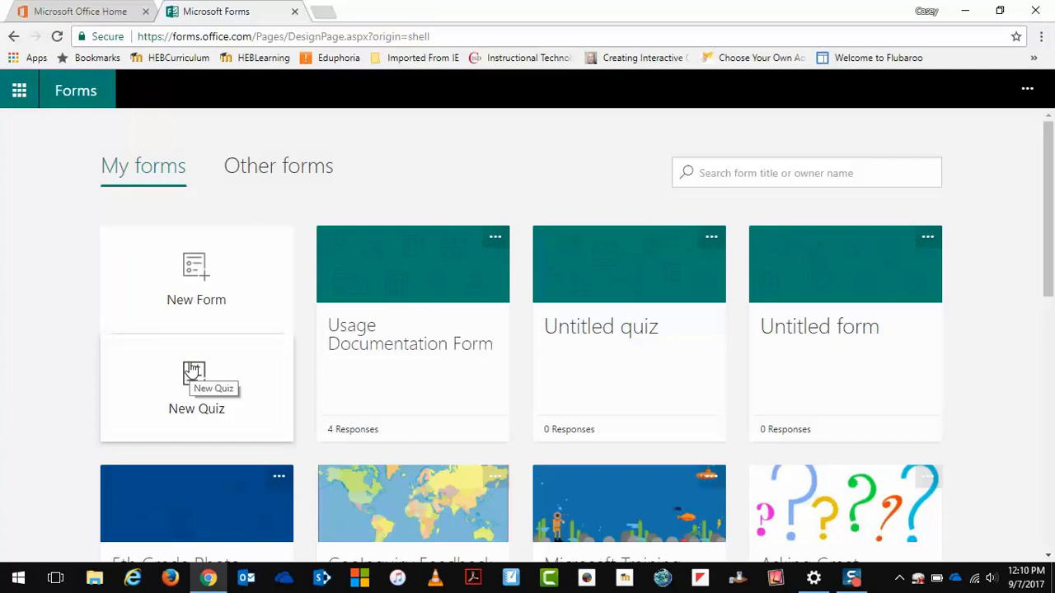
{"action": "left_click", "coordinate": [190, 294]}
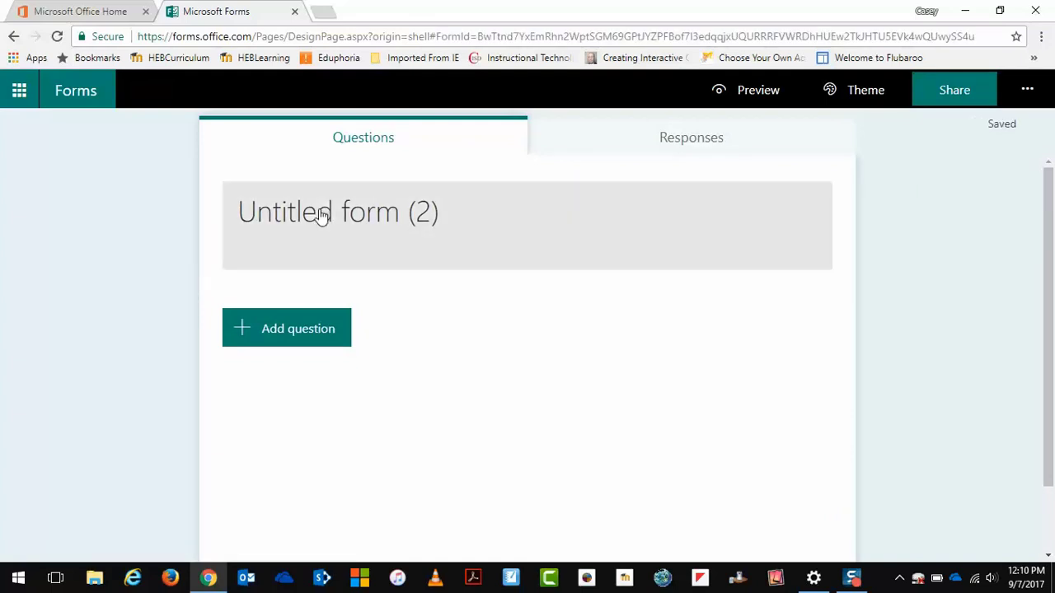
{"action": "left_click", "coordinate": [321, 214]}
{"action": "type", "text": "sample question"}
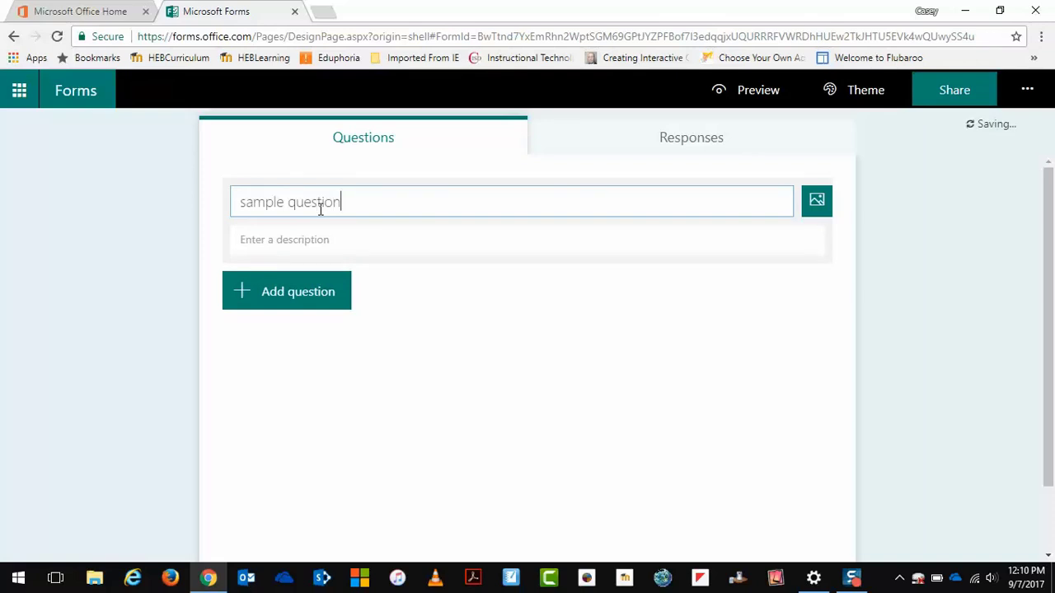
Step: Add the BED.jpg logo from the School Logos folder to the form's title
{"action": "left_click", "coordinate": [830, 210]}
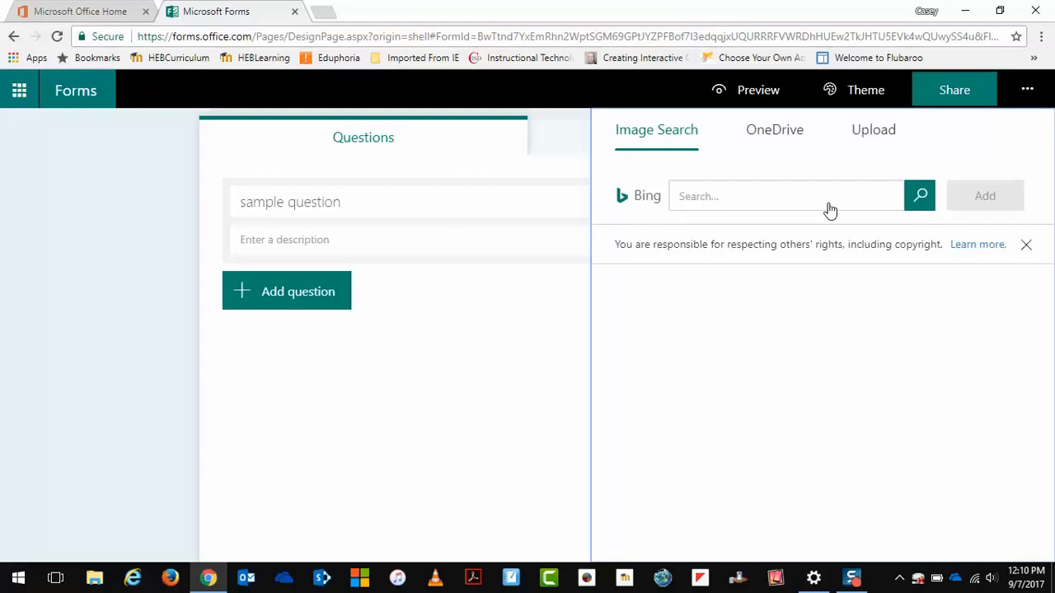
{"action": "left_click", "coordinate": [873, 130]}
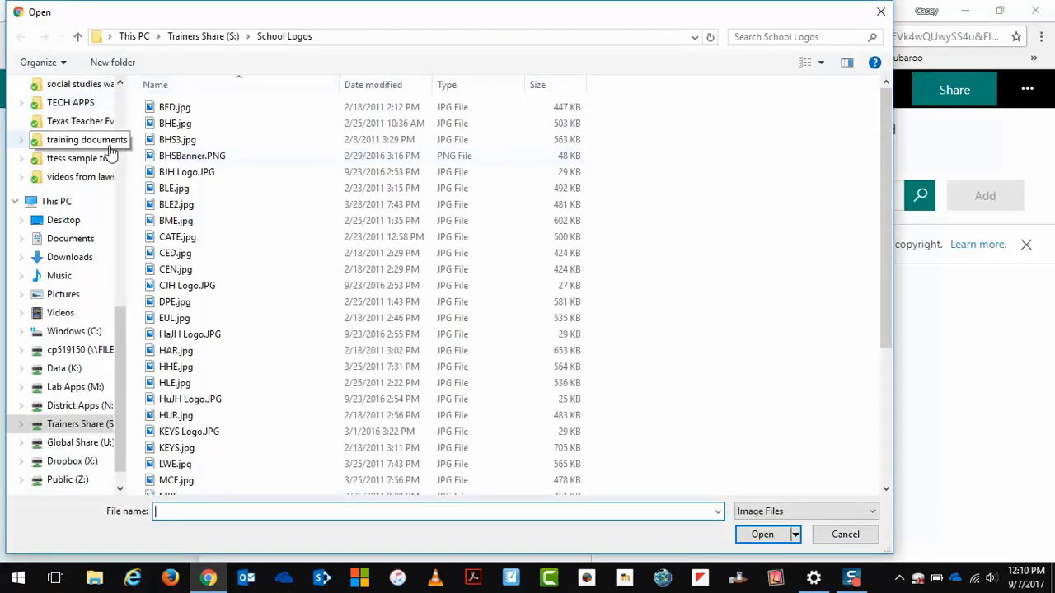
{"action": "left_click", "coordinate": [183, 108]}
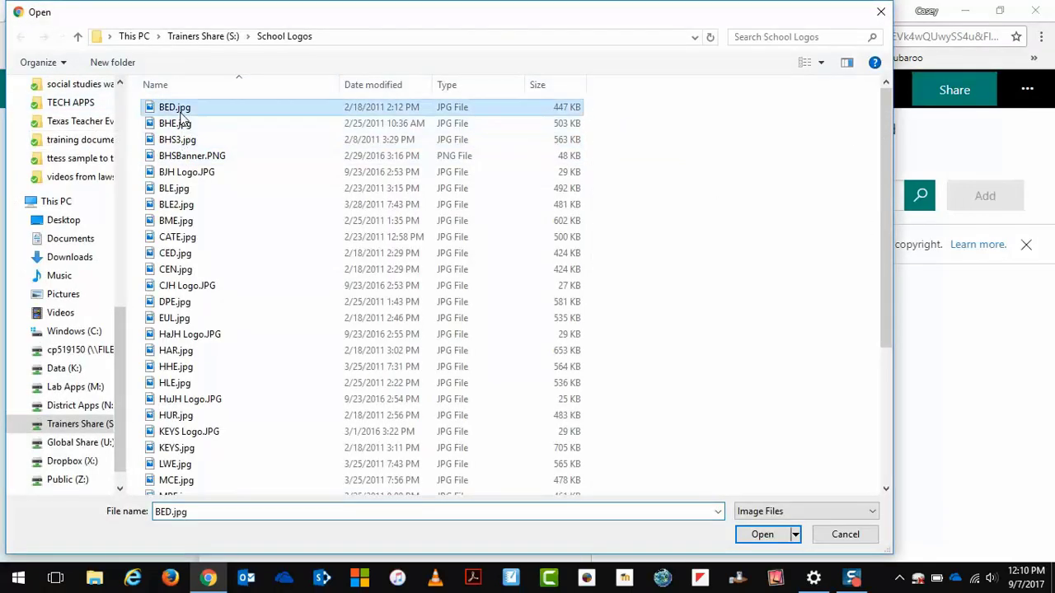
{"action": "left_click", "coordinate": [748, 537]}
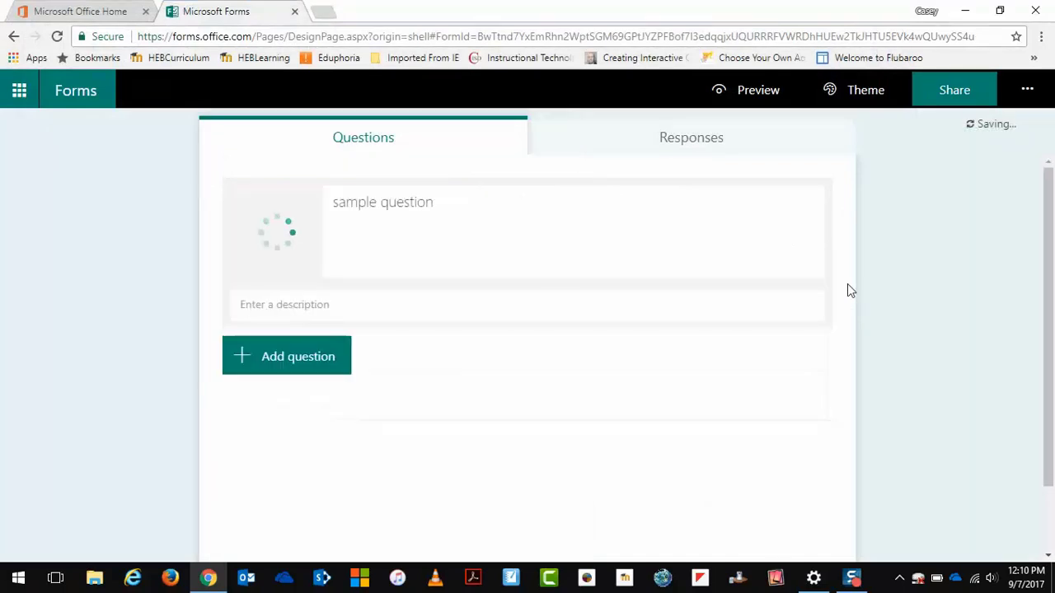
Step: Add a choice question with an extra "Other" option
{"action": "left_click", "coordinate": [302, 366]}
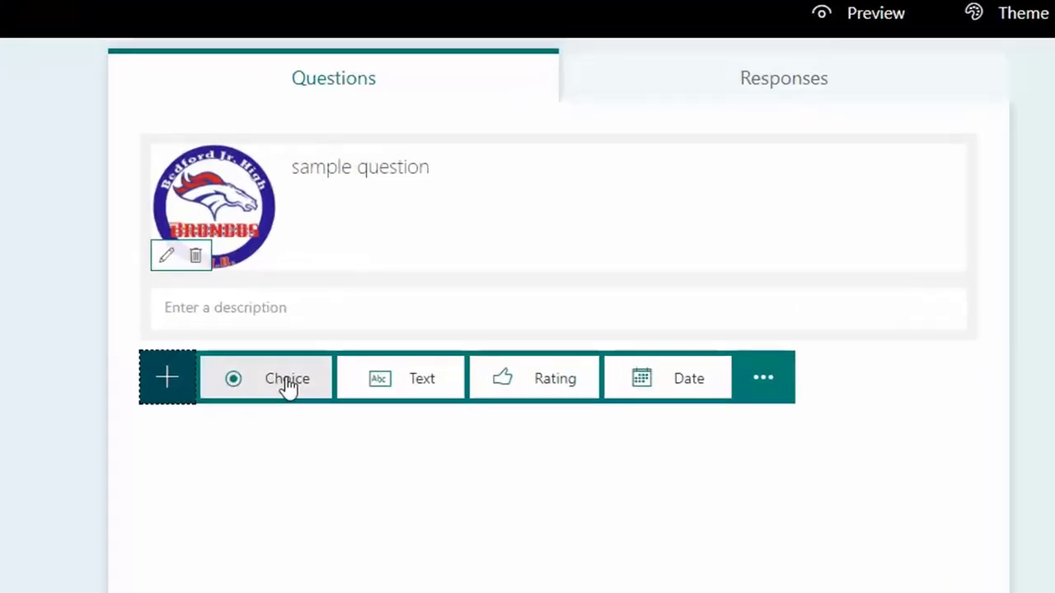
{"action": "left_click", "coordinate": [302, 366]}
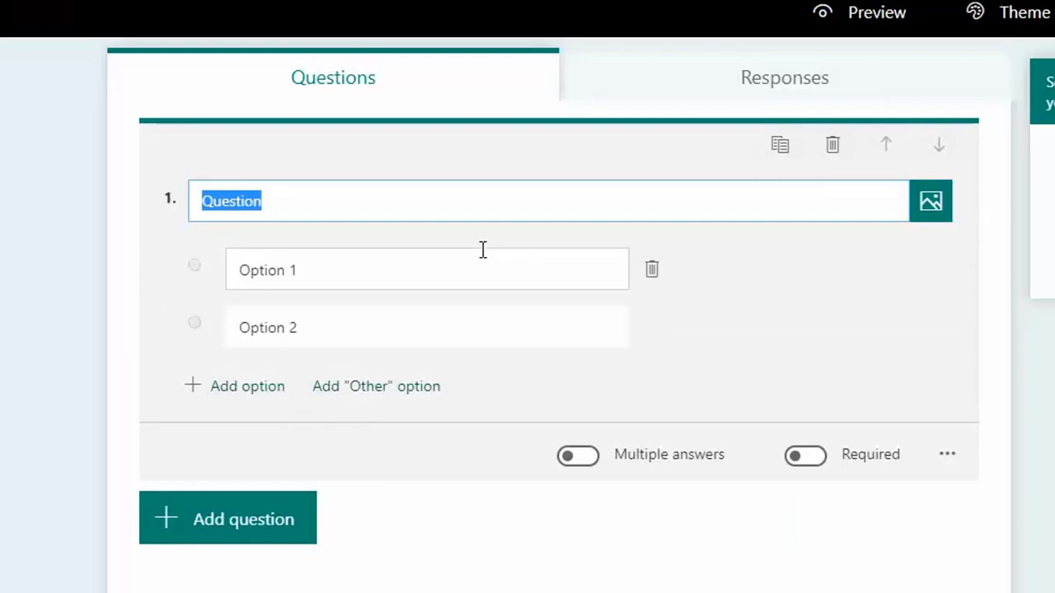
{"action": "left_click", "coordinate": [346, 270]}
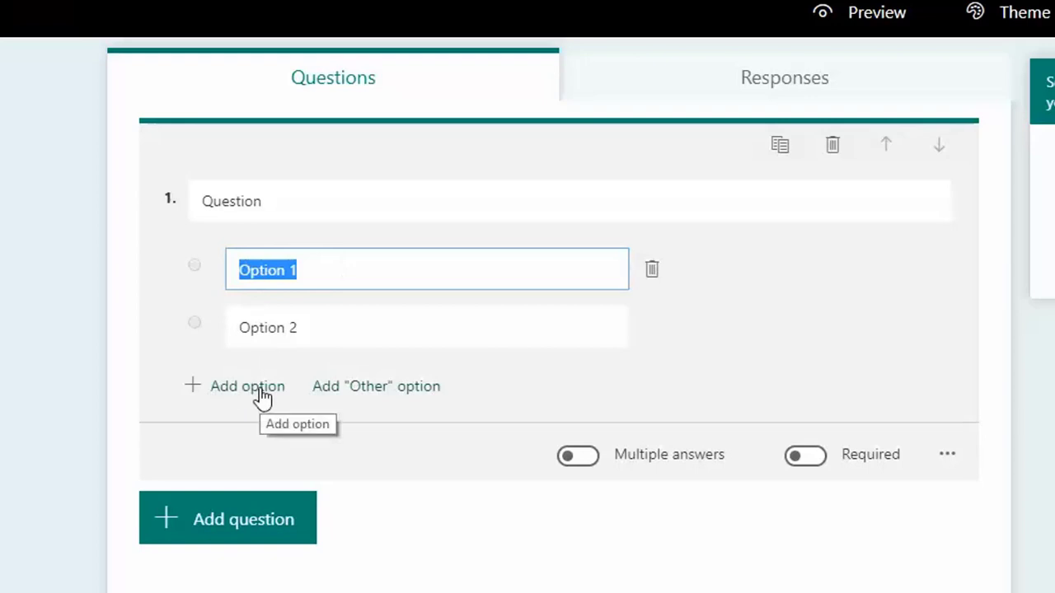
{"action": "left_click", "coordinate": [410, 387]}
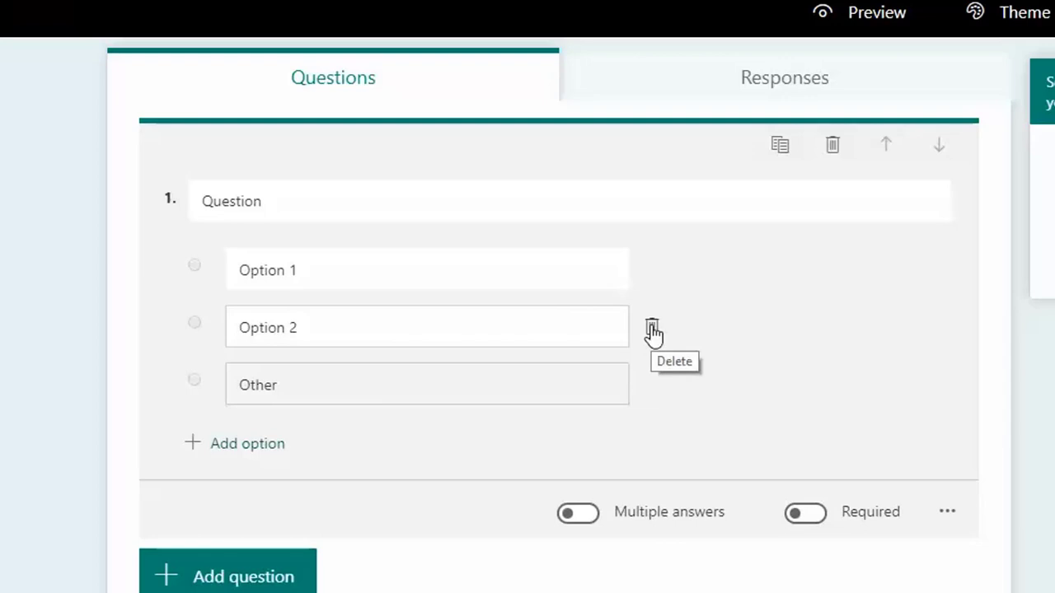
Step: Allow multiple answers on question 1, make it required, and shuffle its options
{"action": "left_click", "coordinate": [585, 519]}
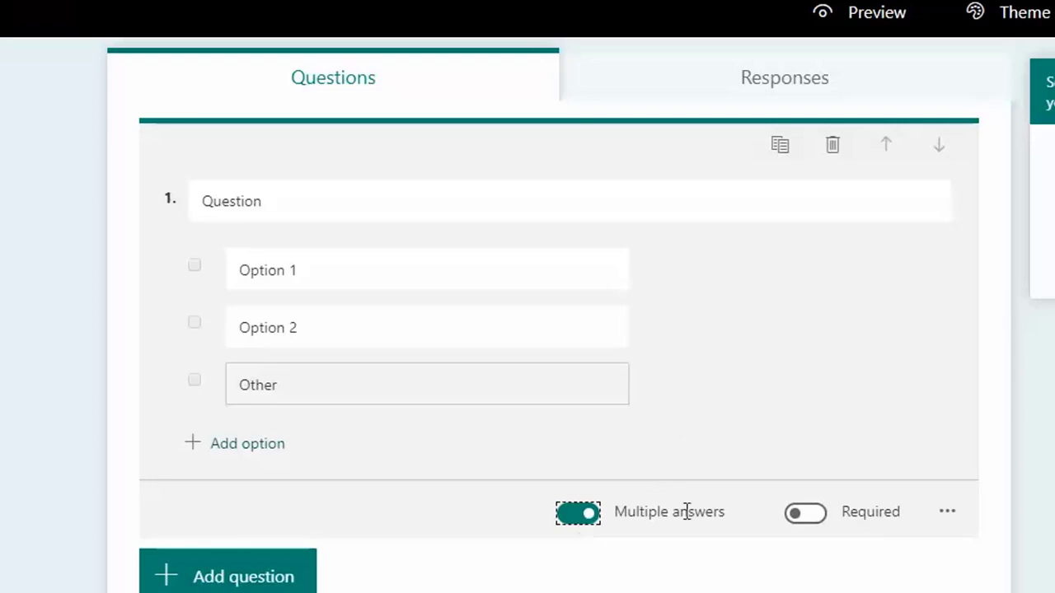
{"action": "left_click", "coordinate": [820, 519]}
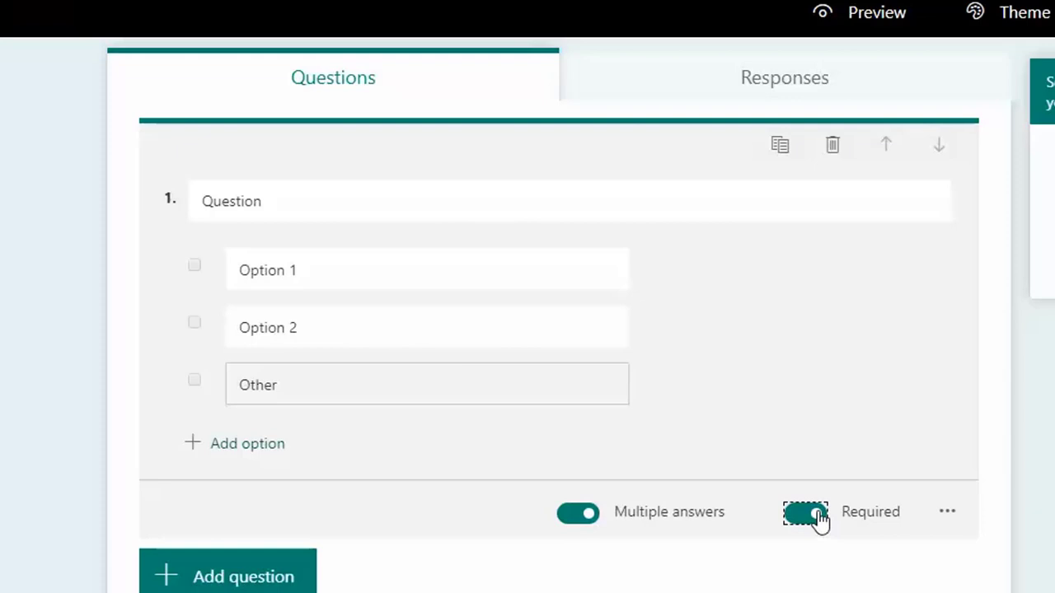
{"action": "left_click", "coordinate": [948, 514]}
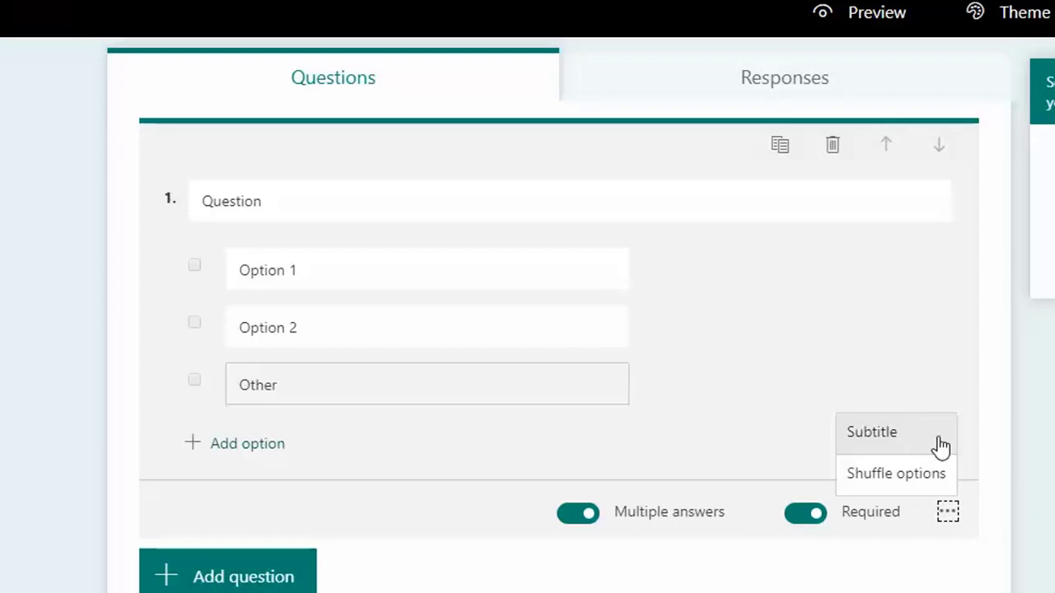
{"action": "left_click", "coordinate": [937, 482]}
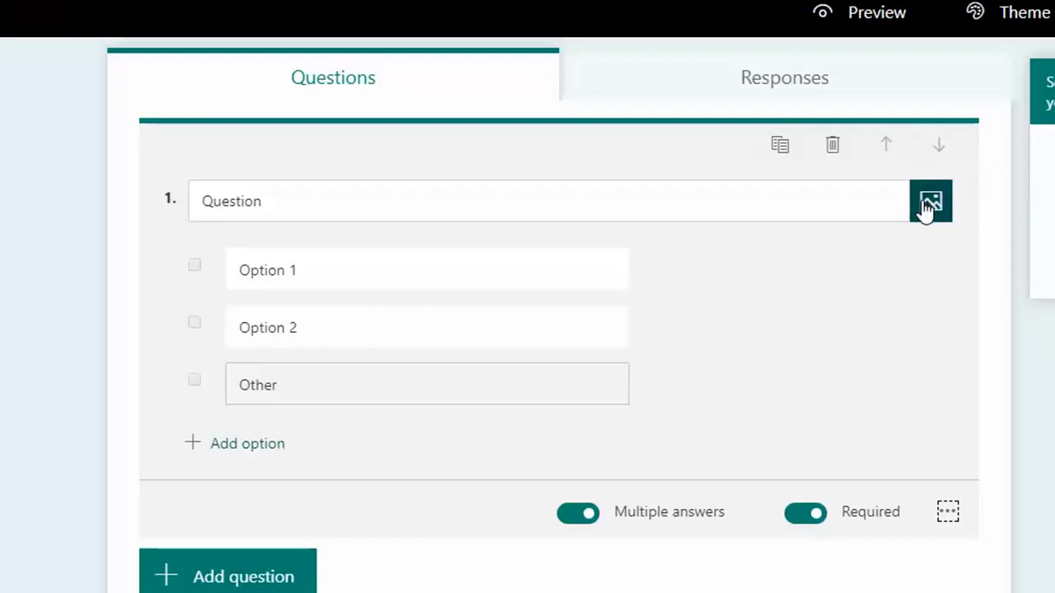
Step: Add a text question that accepts a long answer and turn on its Restrictions option
{"action": "left_click", "coordinate": [227, 577]}
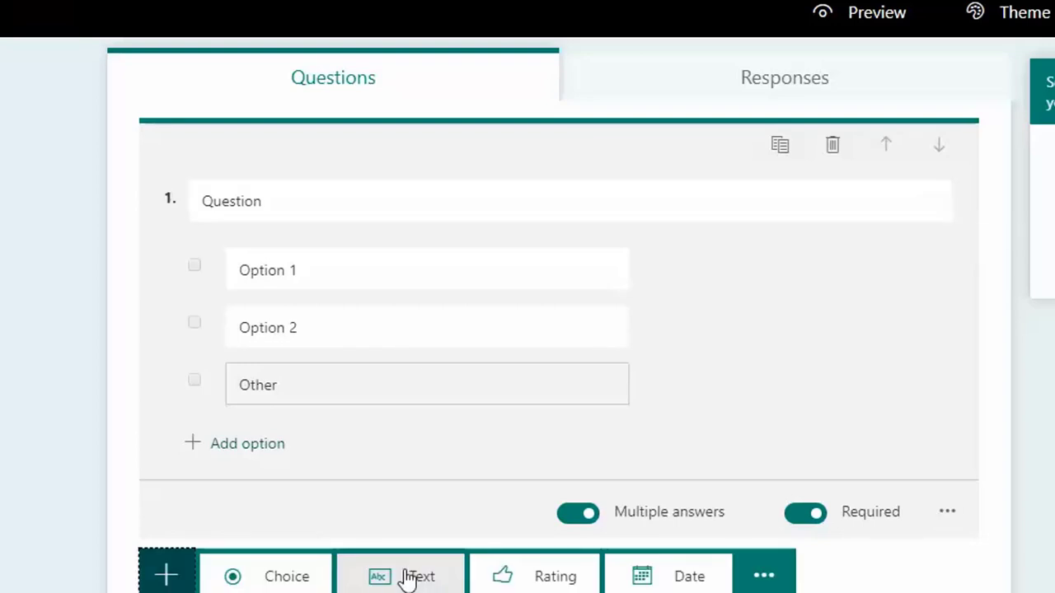
{"action": "left_click", "coordinate": [409, 579]}
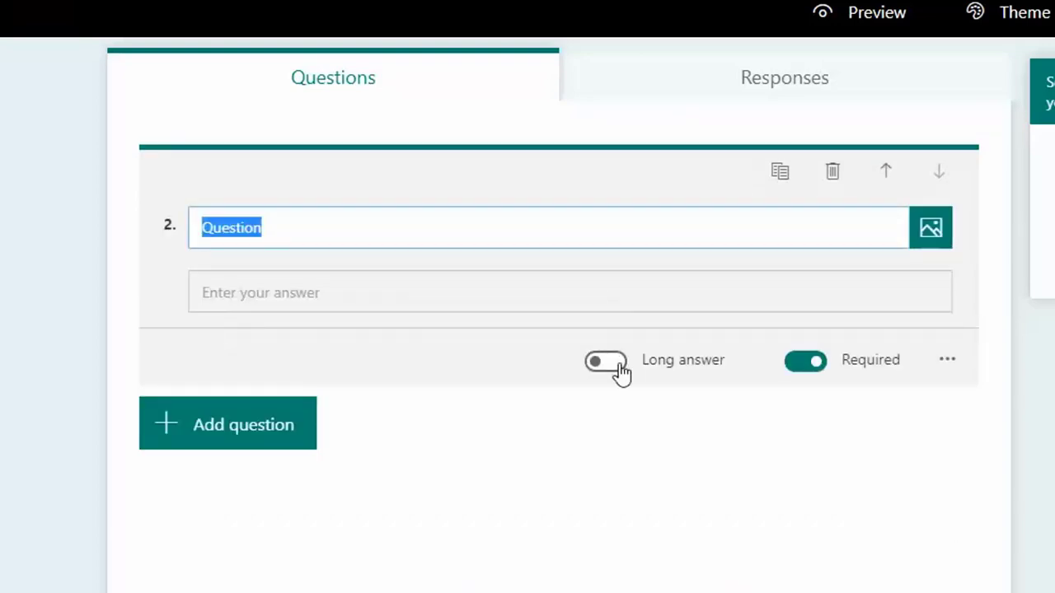
{"action": "left_click", "coordinate": [618, 364]}
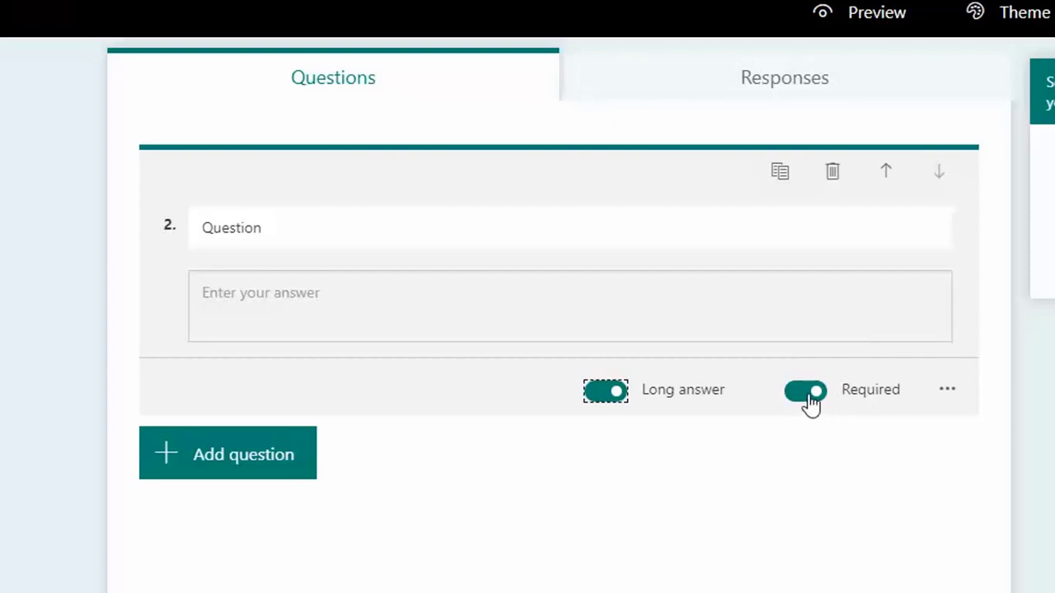
{"action": "left_click", "coordinate": [949, 394]}
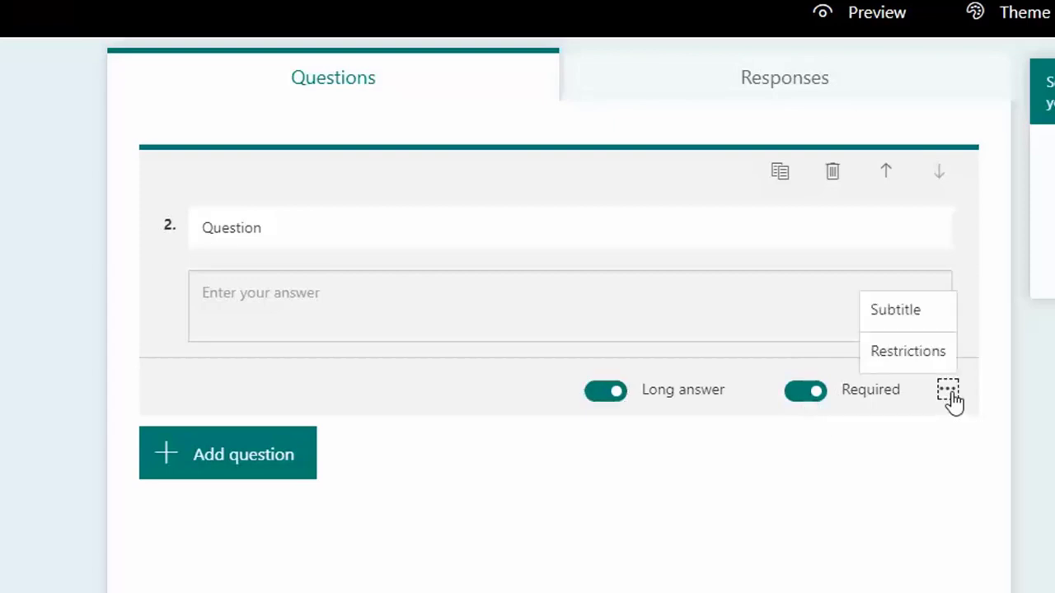
{"action": "left_click", "coordinate": [907, 352]}
Step: Add a rating question with 5 levels, the Star symbol and the Label option, followed by a date question
{"action": "left_click", "coordinate": [227, 516]}
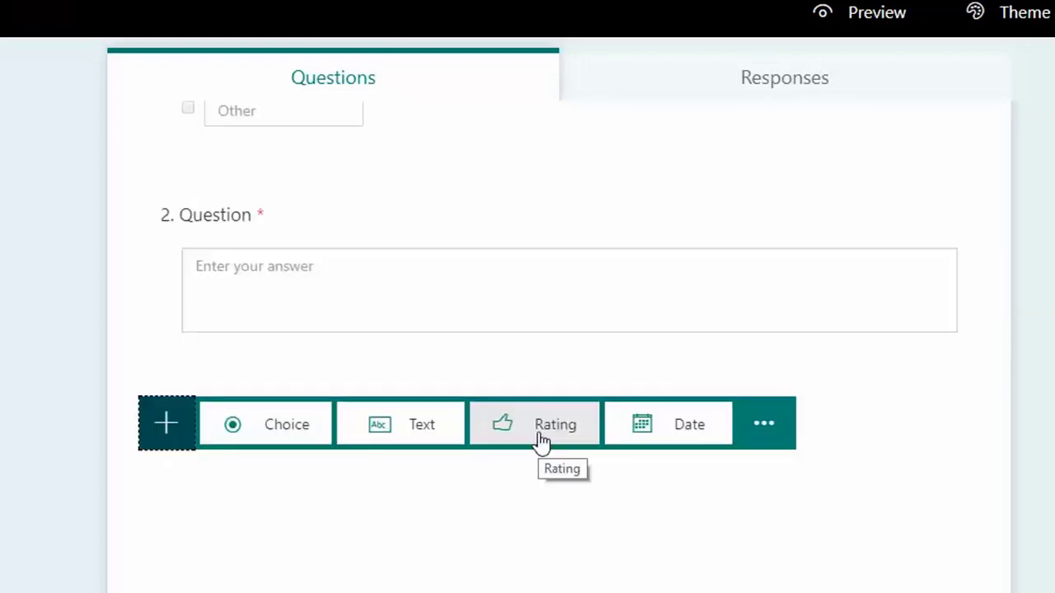
{"action": "left_click", "coordinate": [540, 441]}
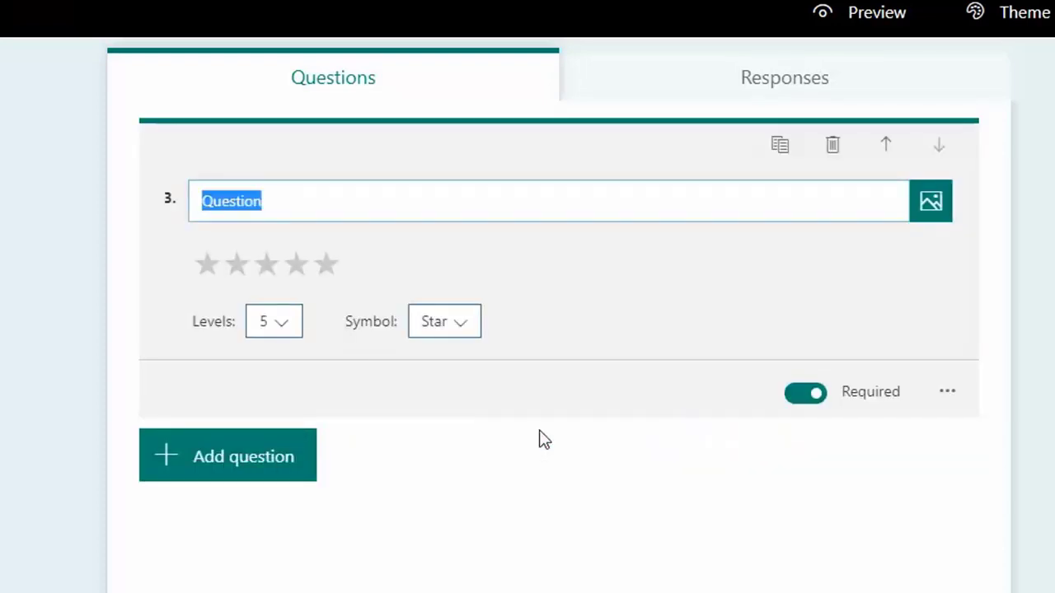
{"action": "left_click", "coordinate": [290, 333]}
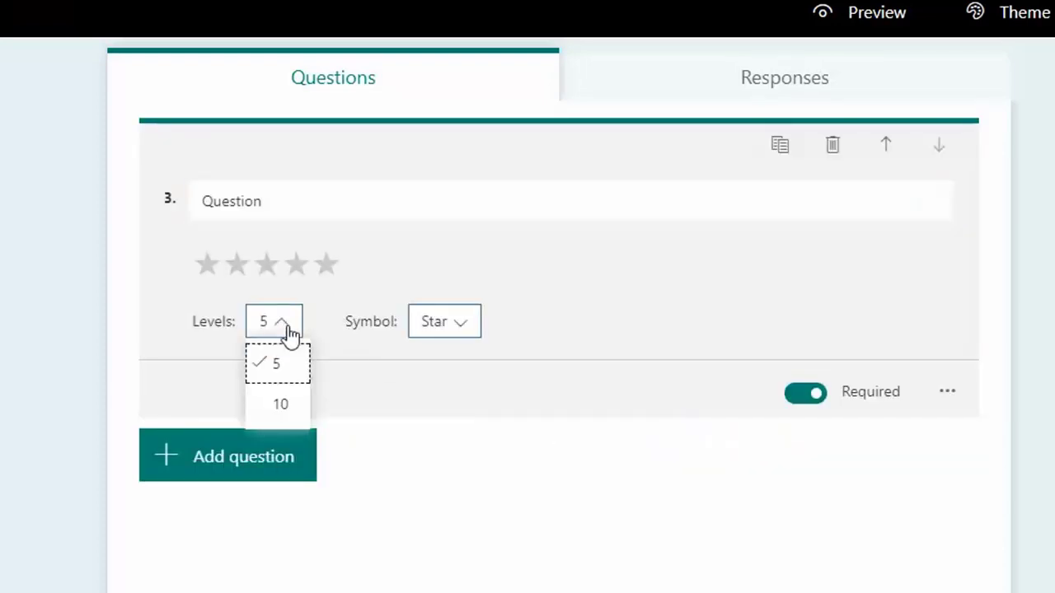
{"action": "left_click", "coordinate": [474, 323]}
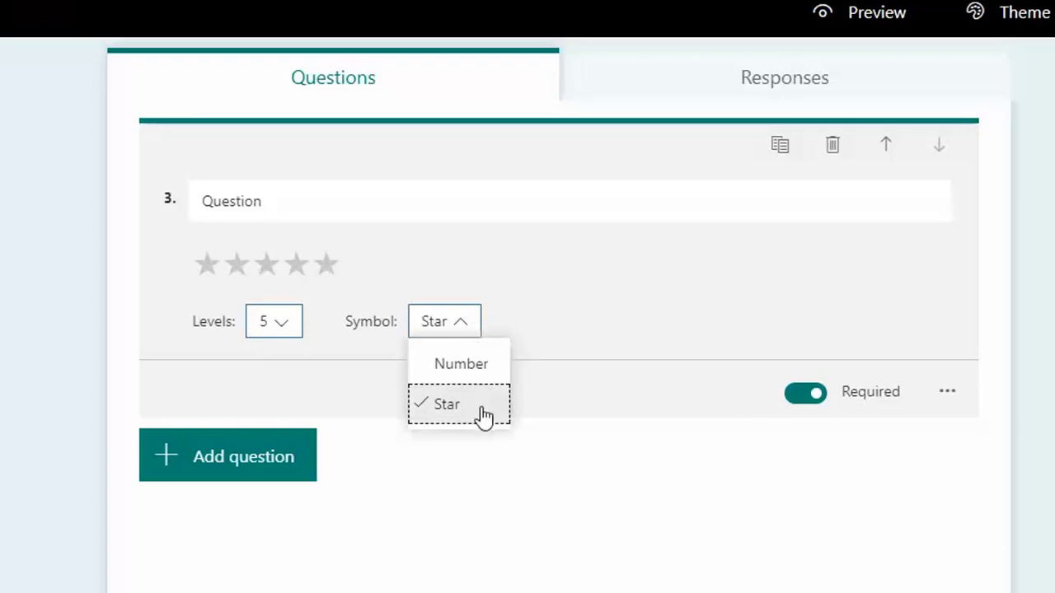
{"action": "left_click", "coordinate": [948, 392]}
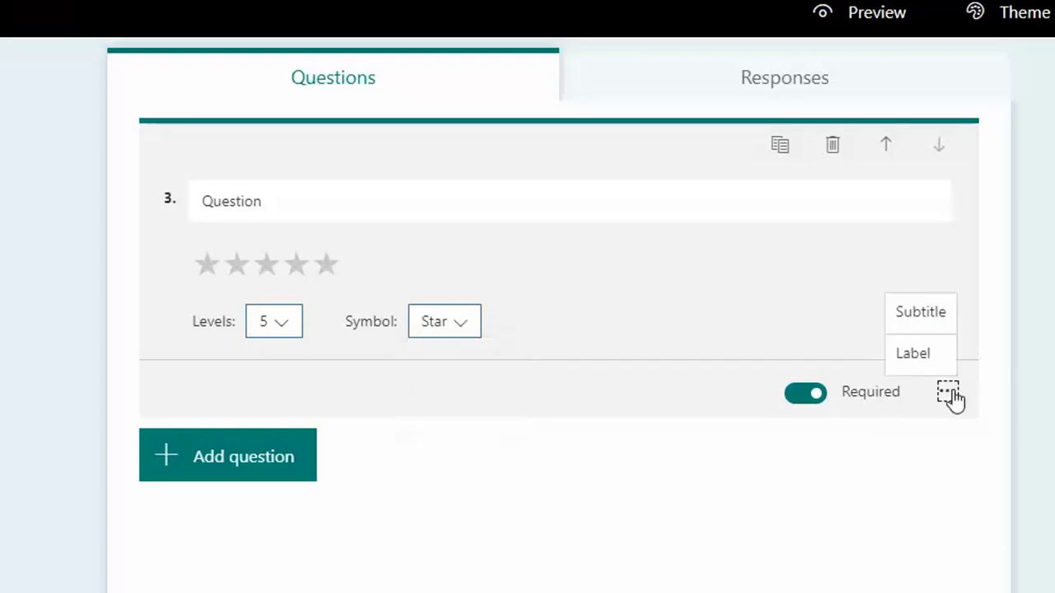
{"action": "left_click", "coordinate": [916, 354]}
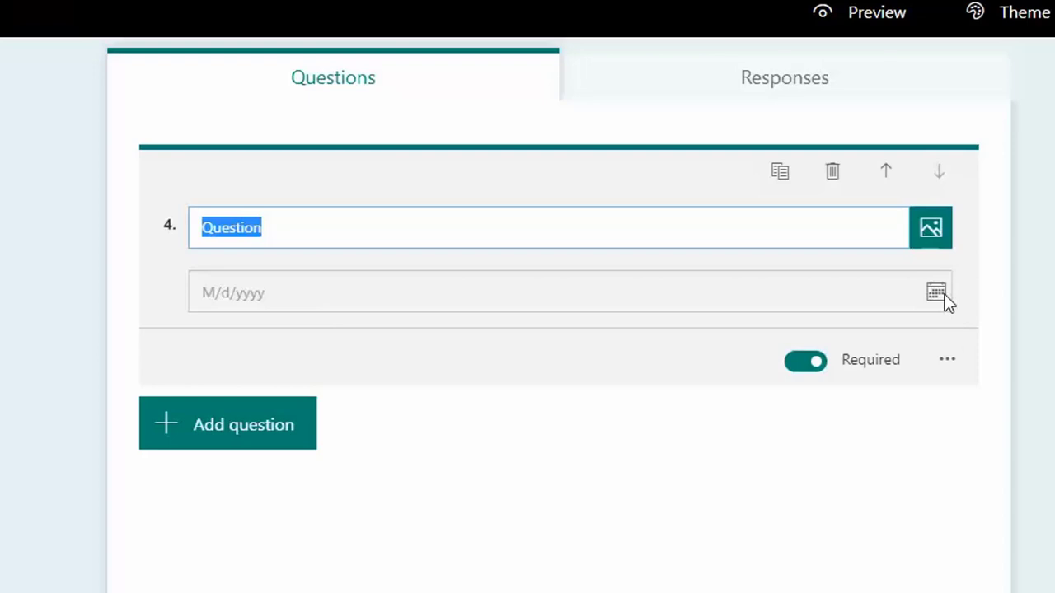
{"action": "left_click", "coordinate": [947, 356]}
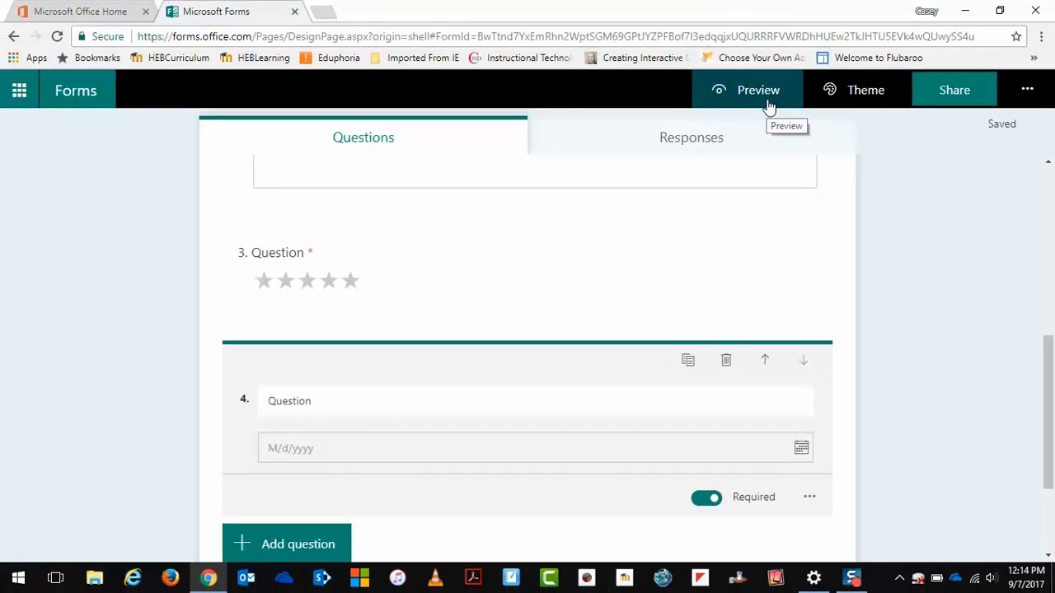
Step: Preview the whole form in both the Computer and Mobile layouts, and return to editing
{"action": "left_click", "coordinate": [759, 91]}
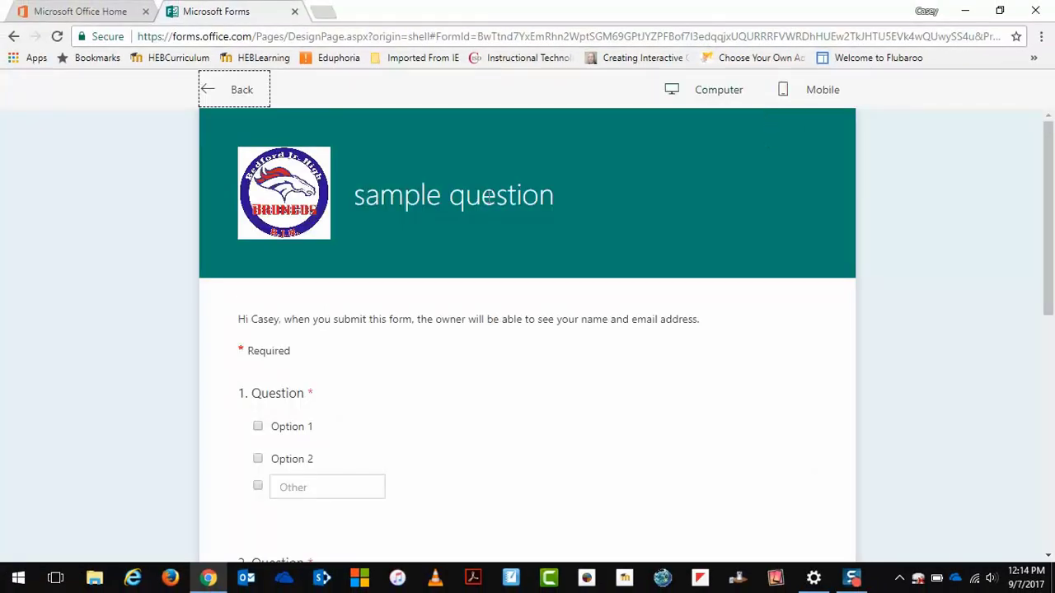
{"action": "scroll", "coordinate": [380, 299], "scroll_direction": "down", "scroll_amount": 7}
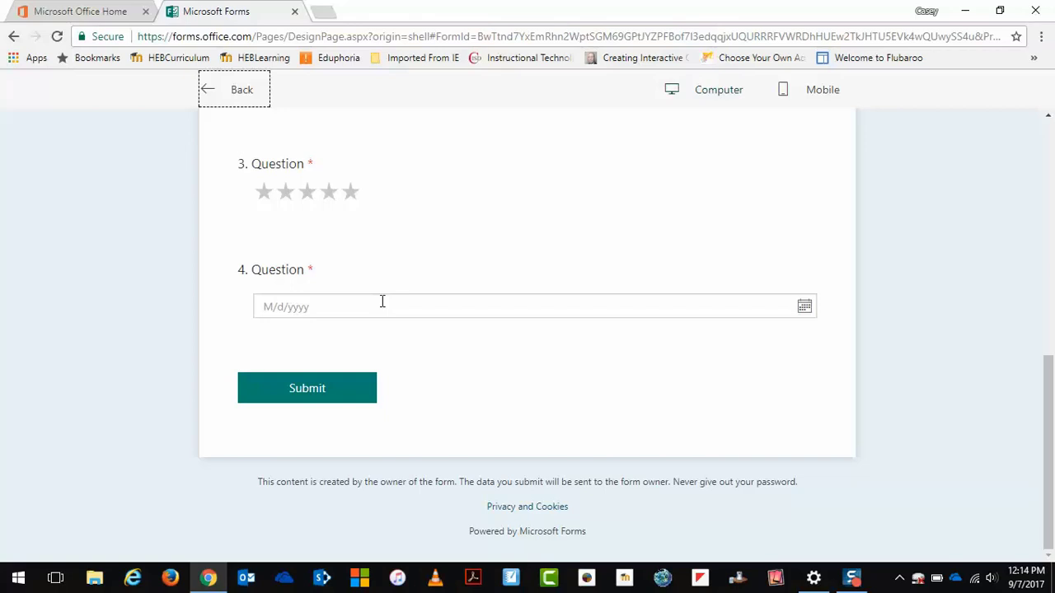
{"action": "left_click", "coordinate": [719, 91]}
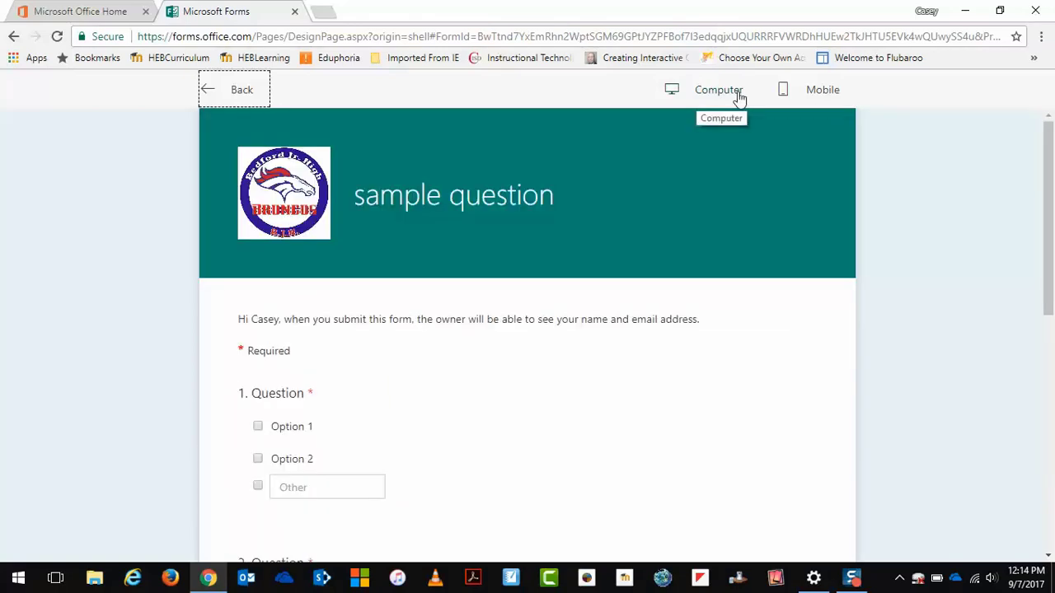
{"action": "left_click", "coordinate": [824, 98]}
{"action": "scroll", "coordinate": [576, 368], "scroll_direction": "down", "scroll_amount": 8}
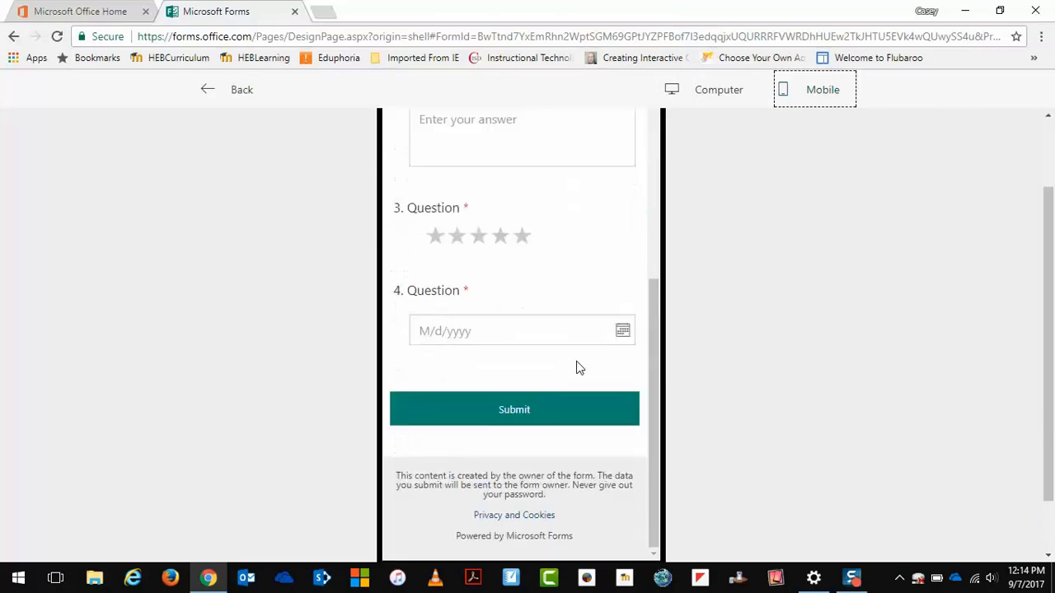
{"action": "scroll", "coordinate": [577, 367], "scroll_direction": "up", "scroll_amount": 3}
{"action": "key", "text": "Escape"}
Step: Review the form's theme choices, including the option to use a custom image
{"action": "left_click", "coordinate": [866, 89]}
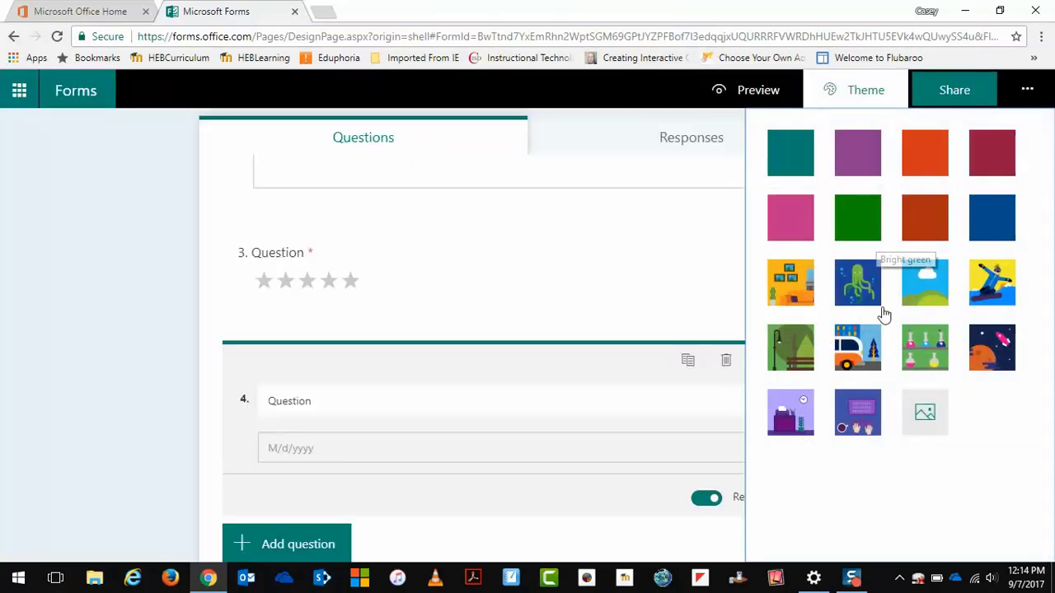
{"action": "left_click", "coordinate": [925, 420]}
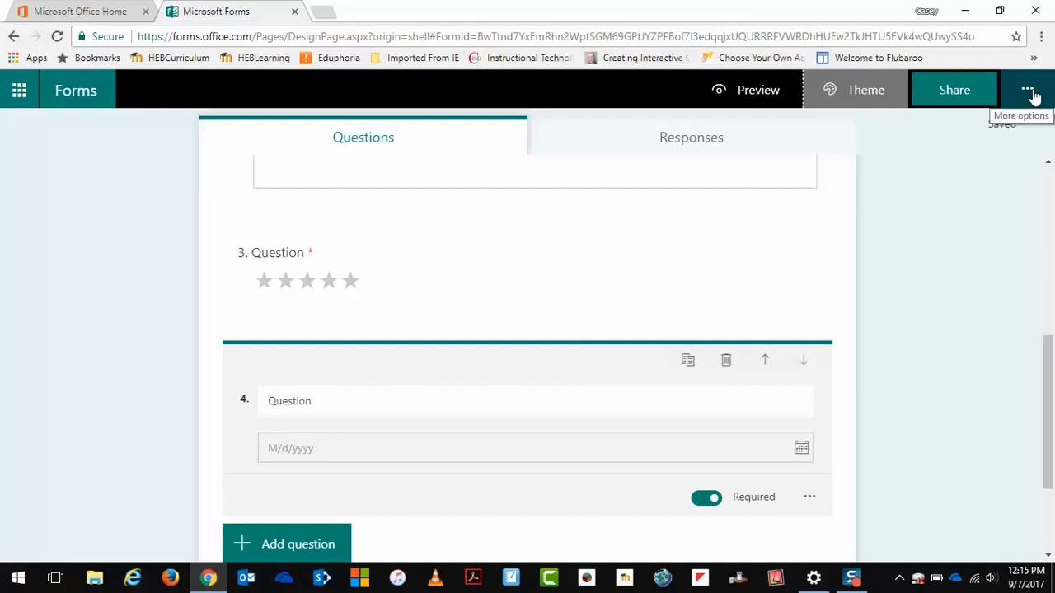
Step: Review the form's Settings for who can fill it out and how responses are handled
{"action": "left_click", "coordinate": [1027, 92]}
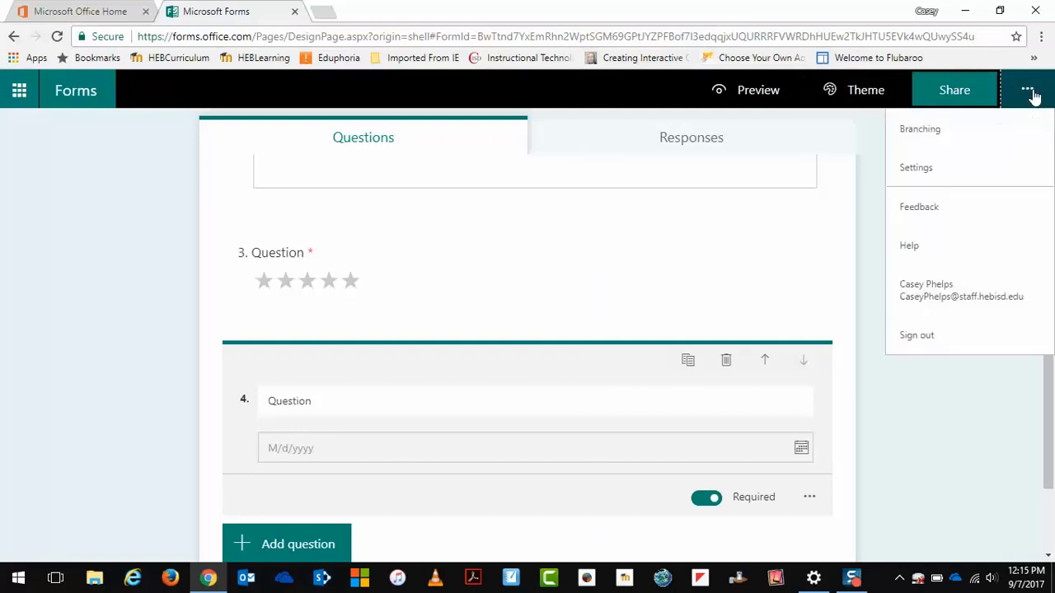
{"action": "left_click", "coordinate": [930, 171]}
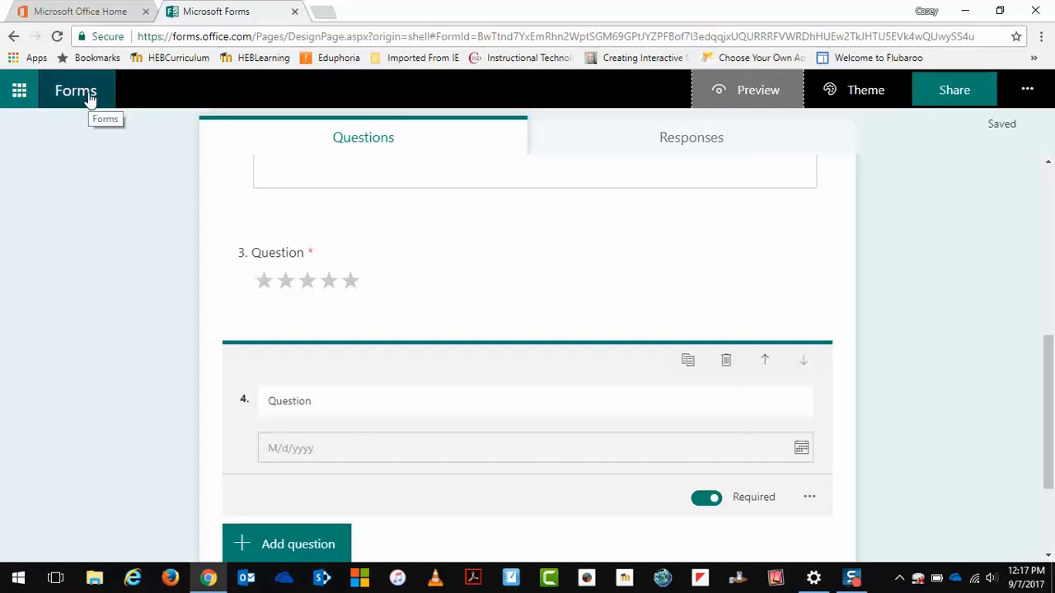
Step: Create a new quiz with a choice question, marking Option 1 as the correct answer and adding a message field for respondents who select it
{"action": "left_click", "coordinate": [91, 96]}
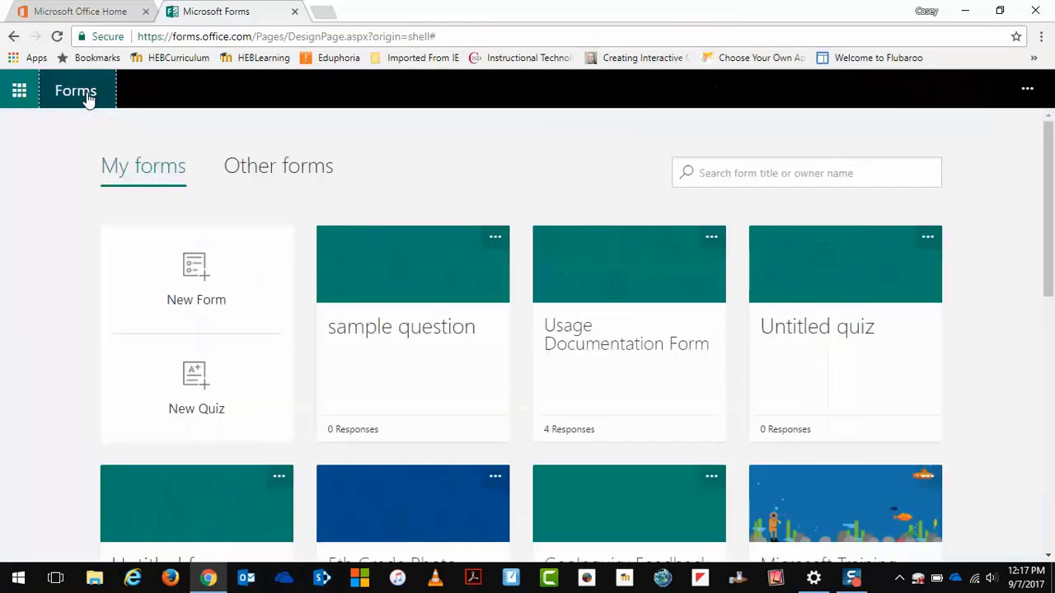
{"action": "left_click", "coordinate": [192, 380]}
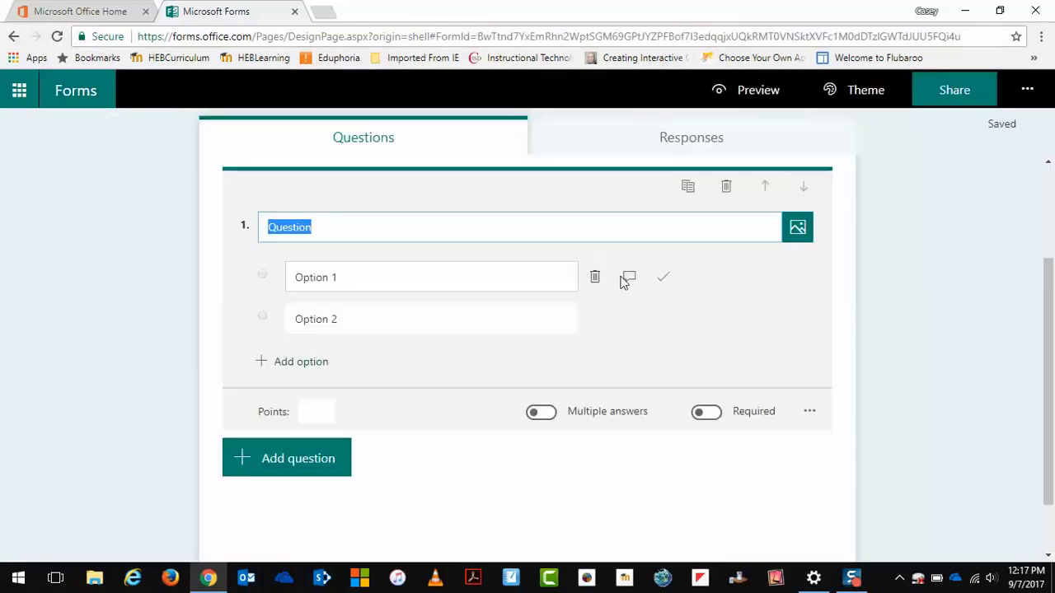
{"action": "left_click", "coordinate": [667, 284]}
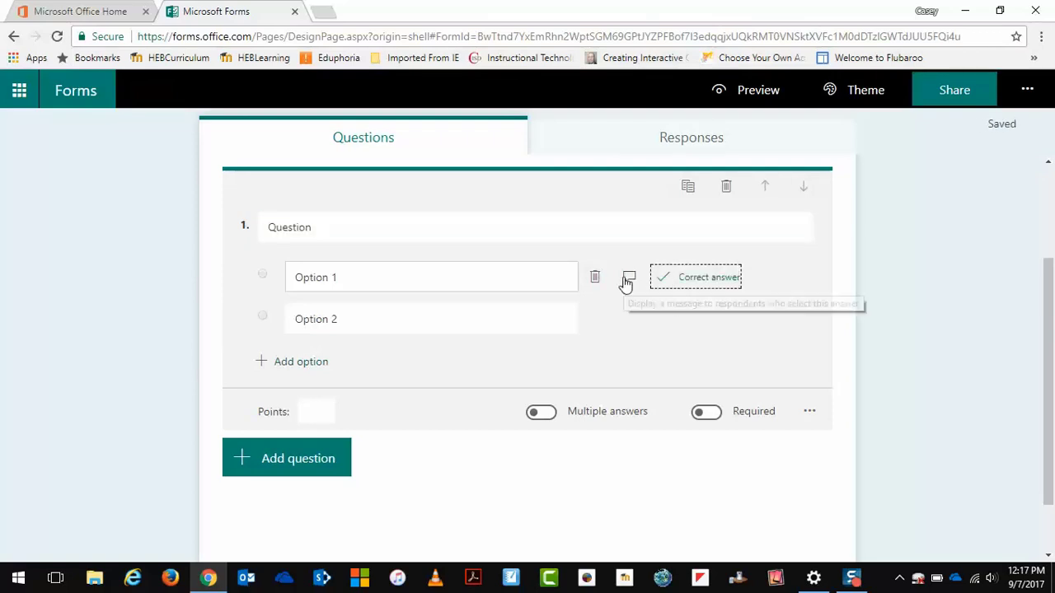
{"action": "left_click", "coordinate": [627, 280]}
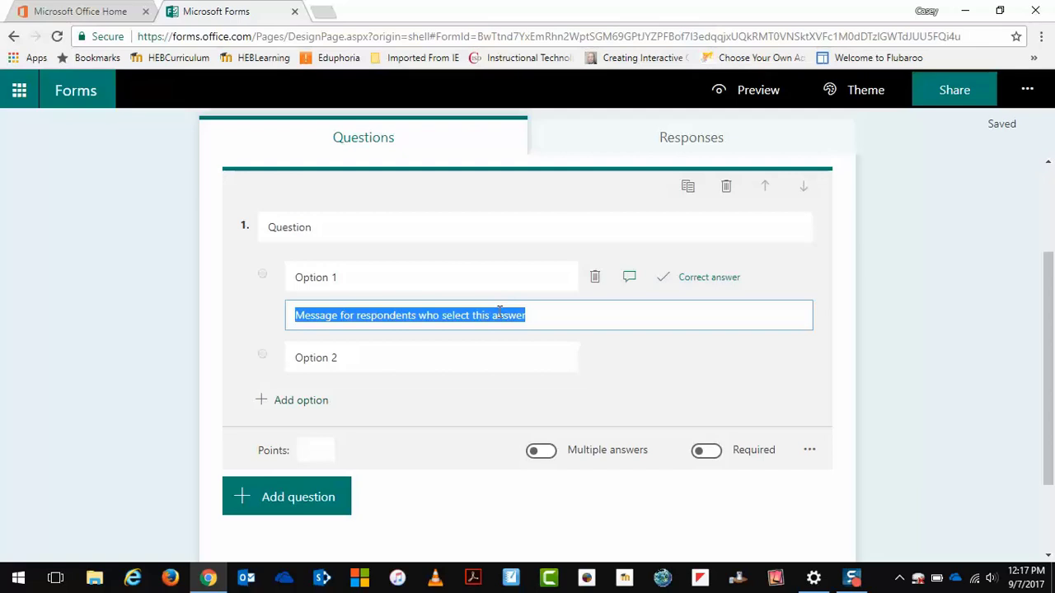
{"action": "left_click", "coordinate": [317, 450]}
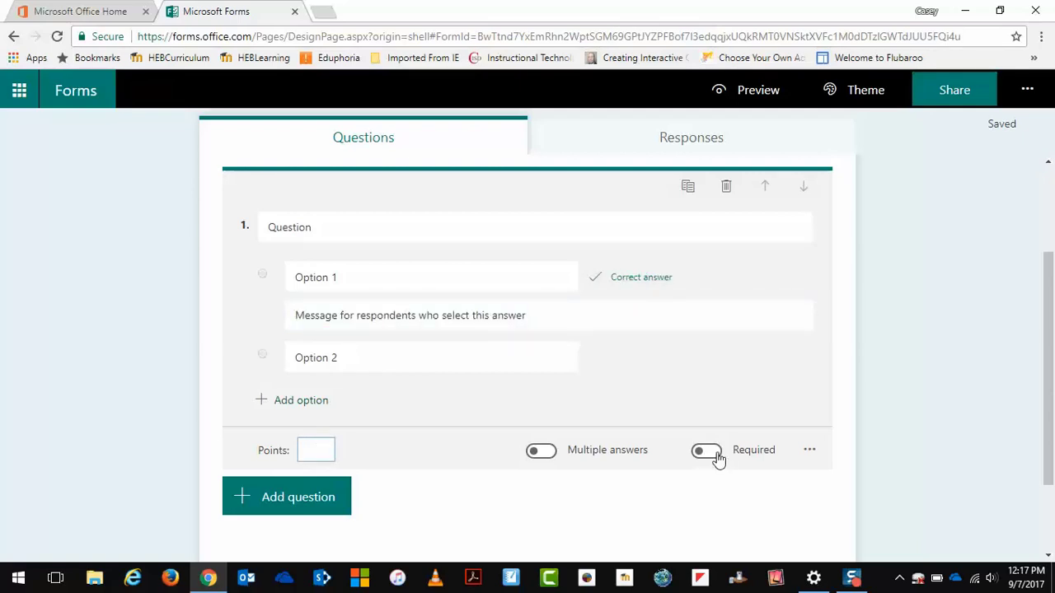
Step: Turn on the Math option for the choice question and inspect the equation keypad for its second option
{"action": "left_click", "coordinate": [810, 453]}
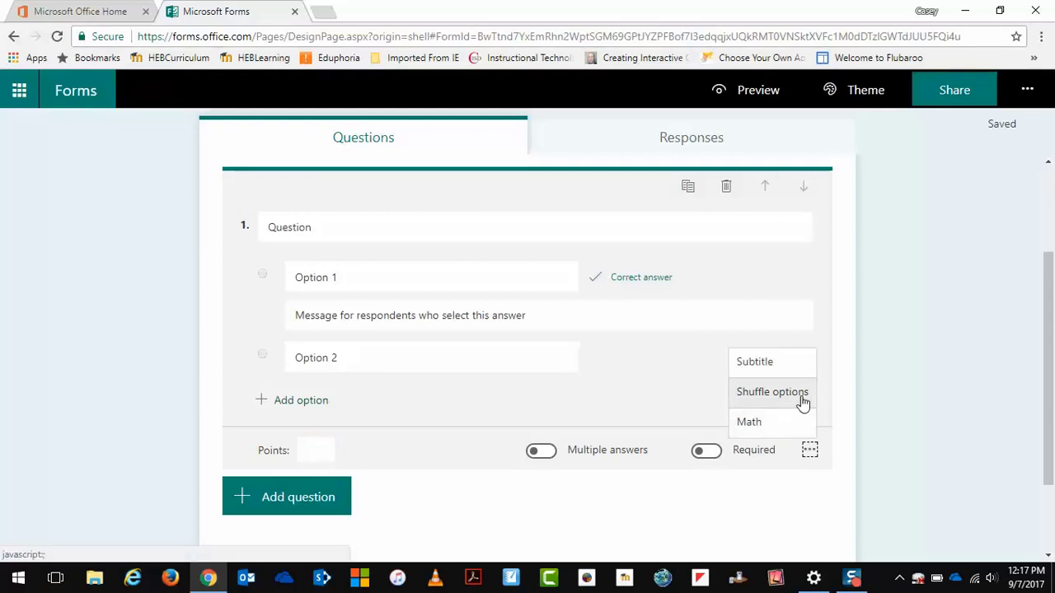
{"action": "left_click", "coordinate": [779, 437]}
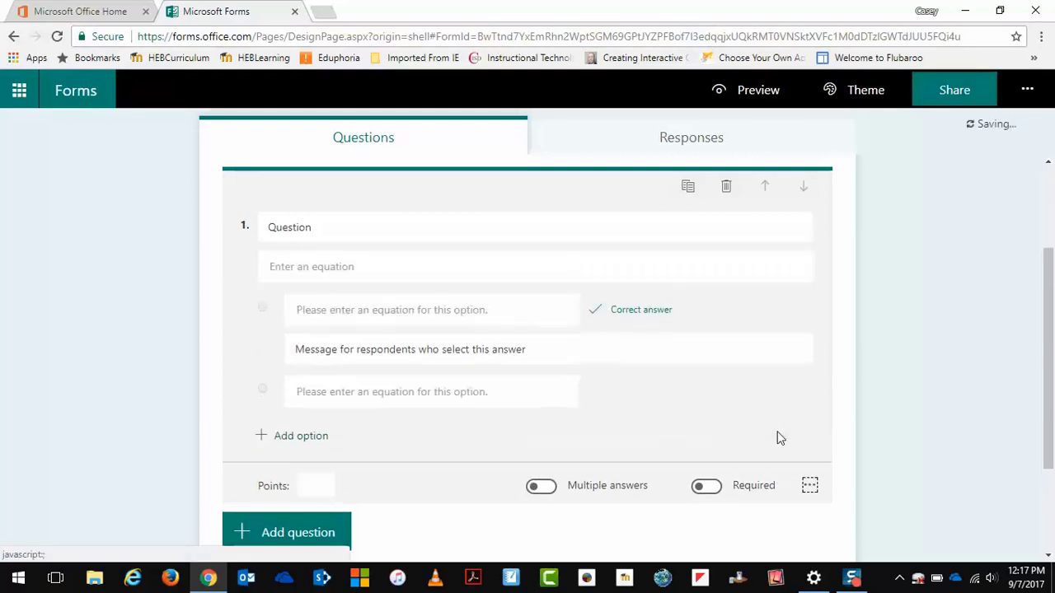
{"action": "left_click", "coordinate": [493, 391]}
{"action": "left_click", "coordinate": [530, 389]}
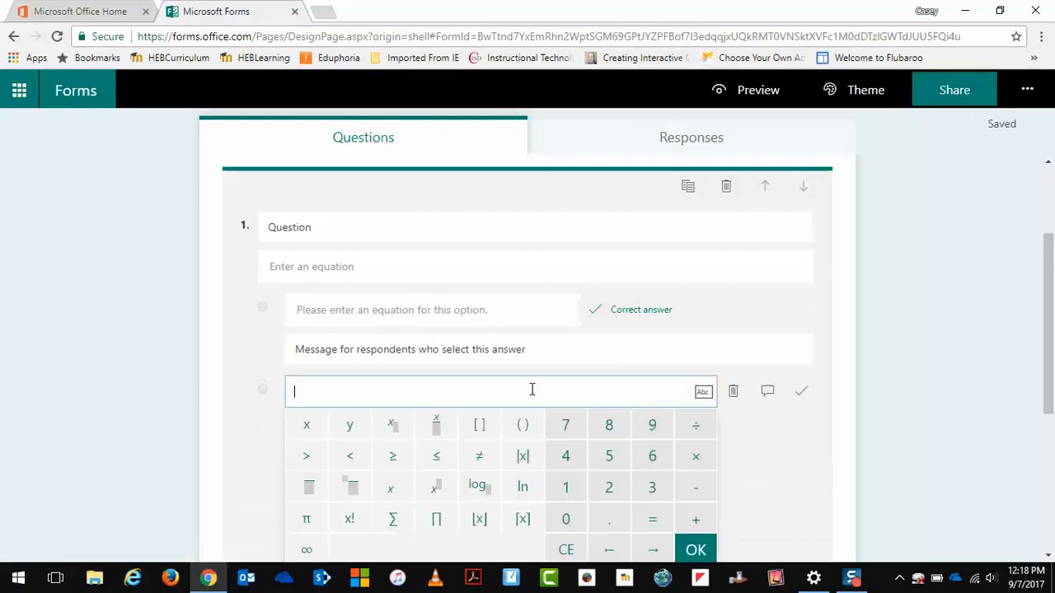
{"action": "scroll", "coordinate": [532, 389], "scroll_direction": "down", "scroll_amount": 2}
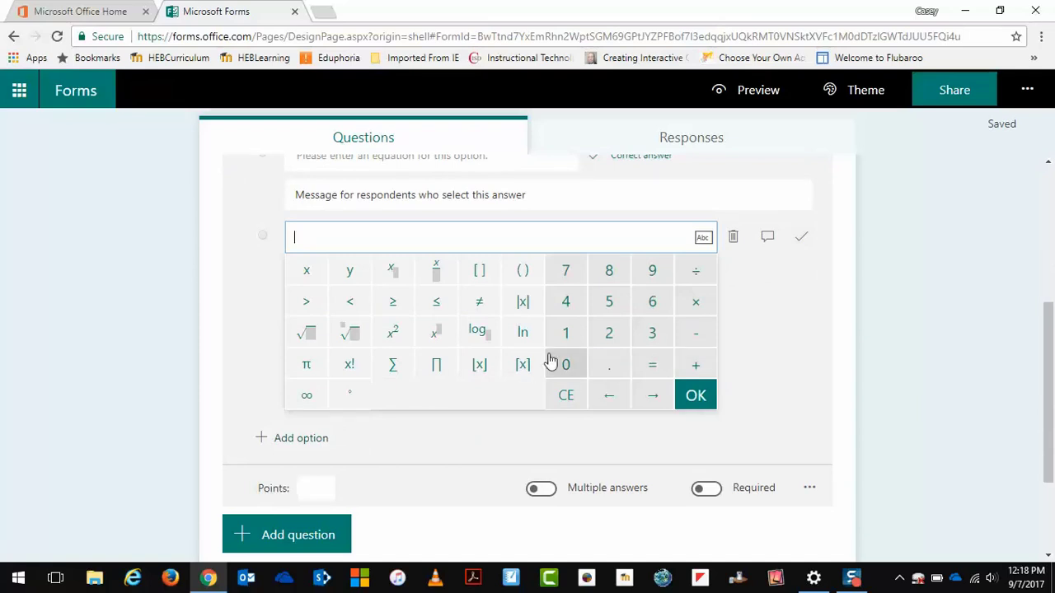
{"action": "left_click", "coordinate": [708, 404]}
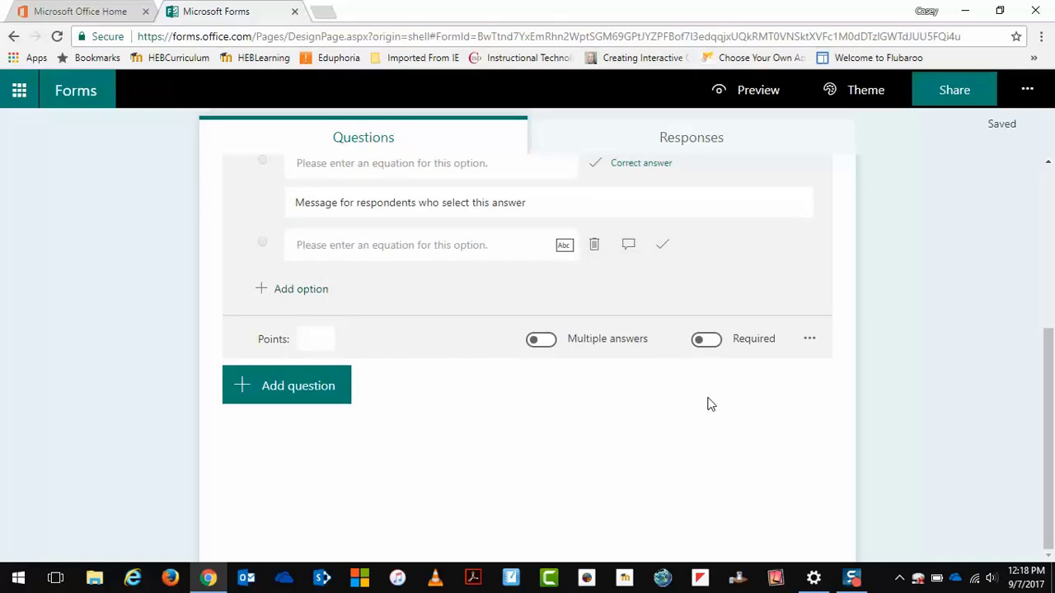
Step: Add a text question to the quiz as question 2
{"action": "left_click", "coordinate": [287, 385]}
{"action": "left_click", "coordinate": [416, 391]}
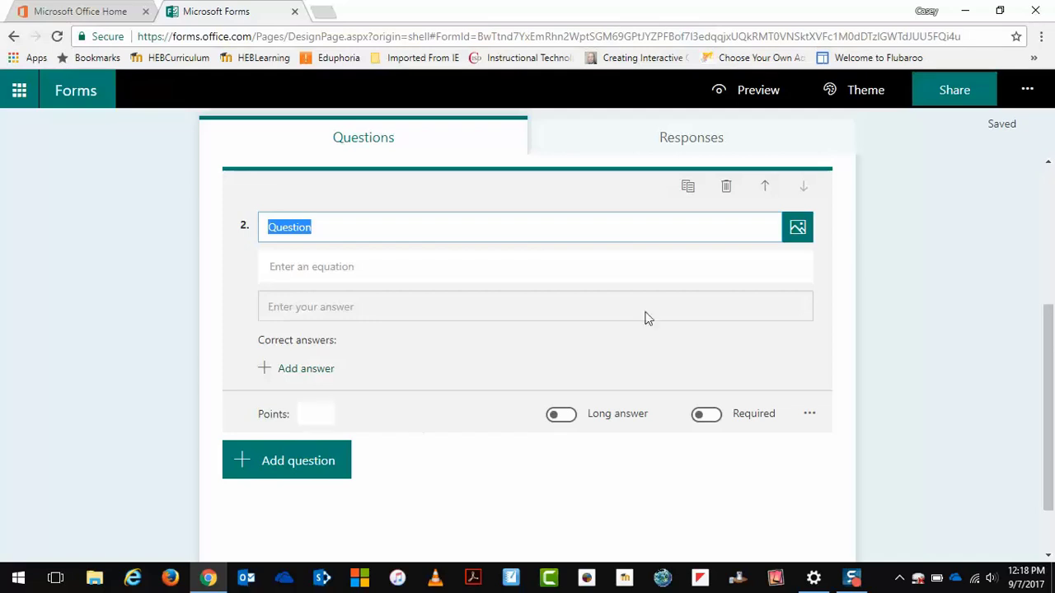
Step: Open the quiz's sharing options, keep responses limited to people in the organization, and copy the response link
{"action": "left_click", "coordinate": [938, 98]}
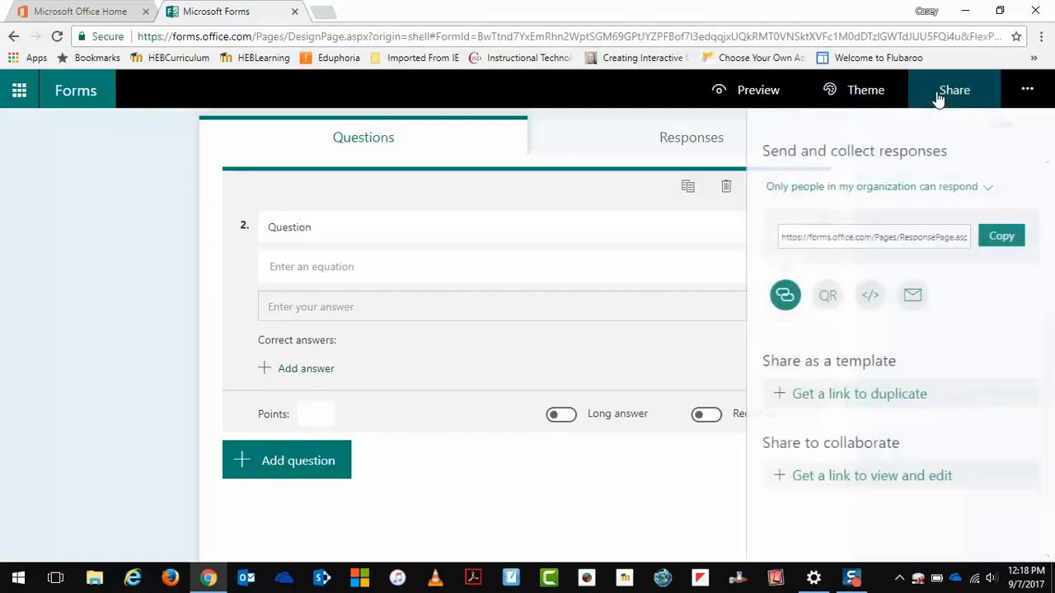
{"action": "left_click", "coordinate": [986, 191]}
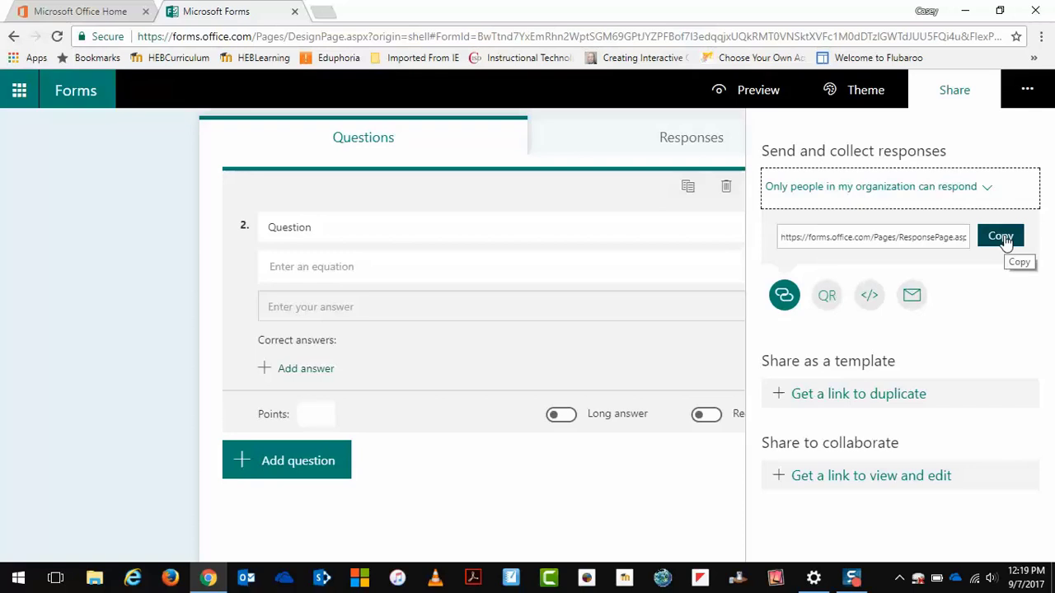
{"action": "left_click", "coordinate": [1002, 237]}
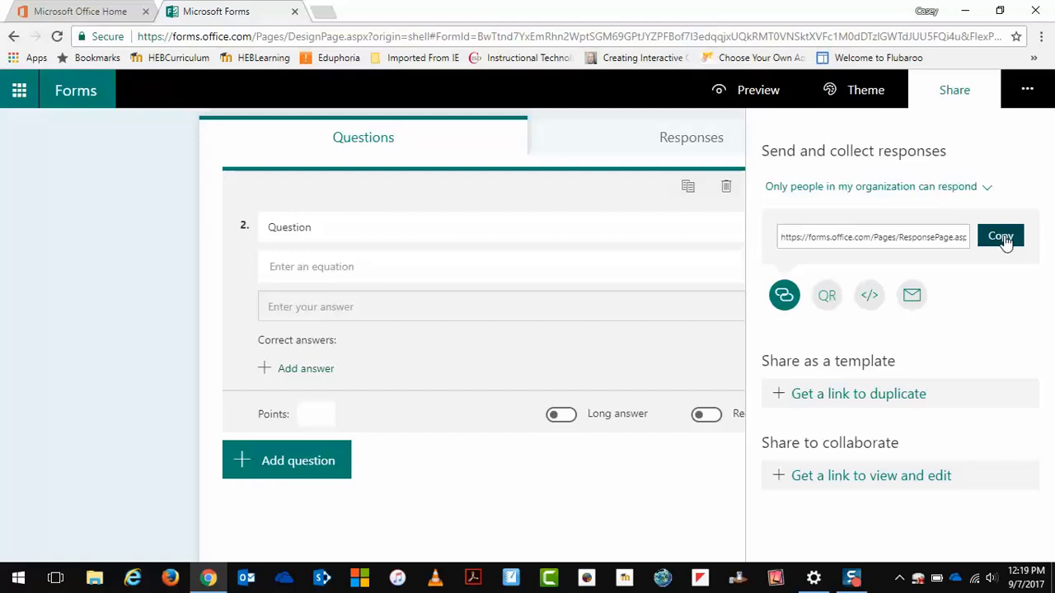
Step: Switch to Word and create a blank document containing the text "Please fill out this form."
{"action": "left_click", "coordinate": [16, 581]}
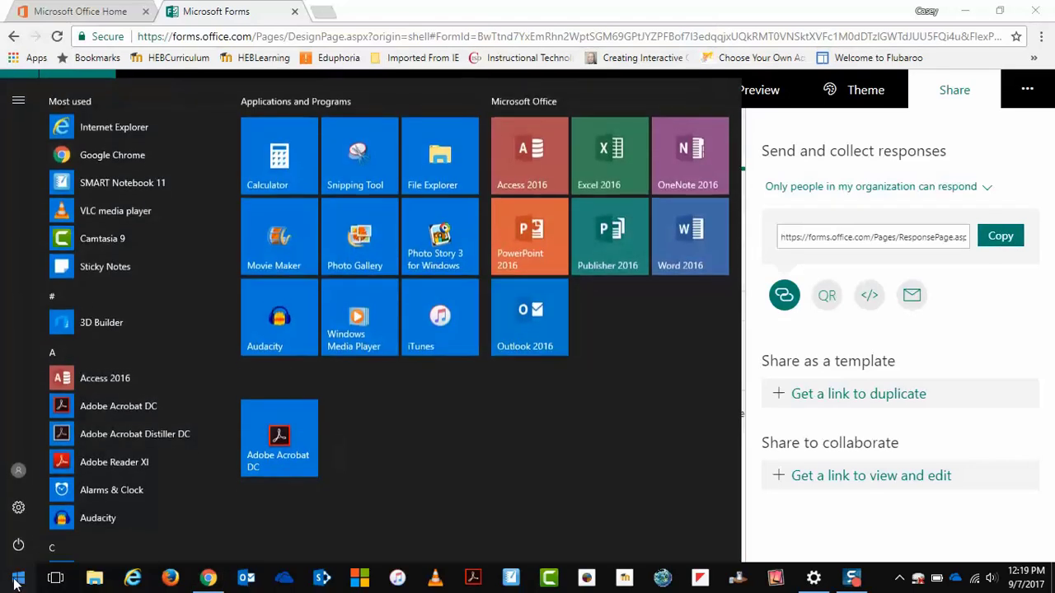
{"action": "left_click", "coordinate": [678, 243]}
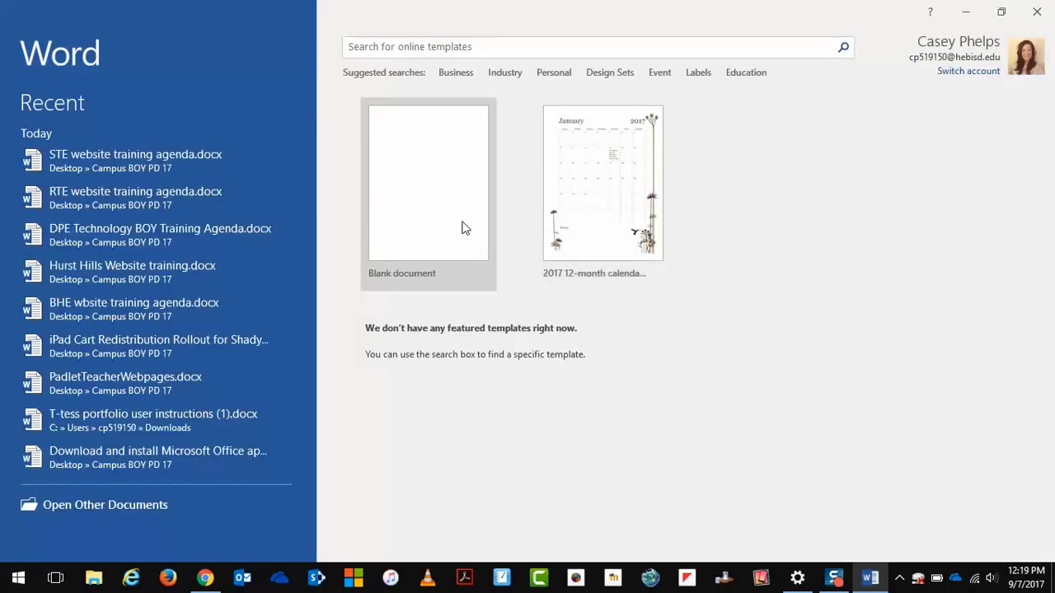
{"action": "left_click", "coordinate": [461, 226]}
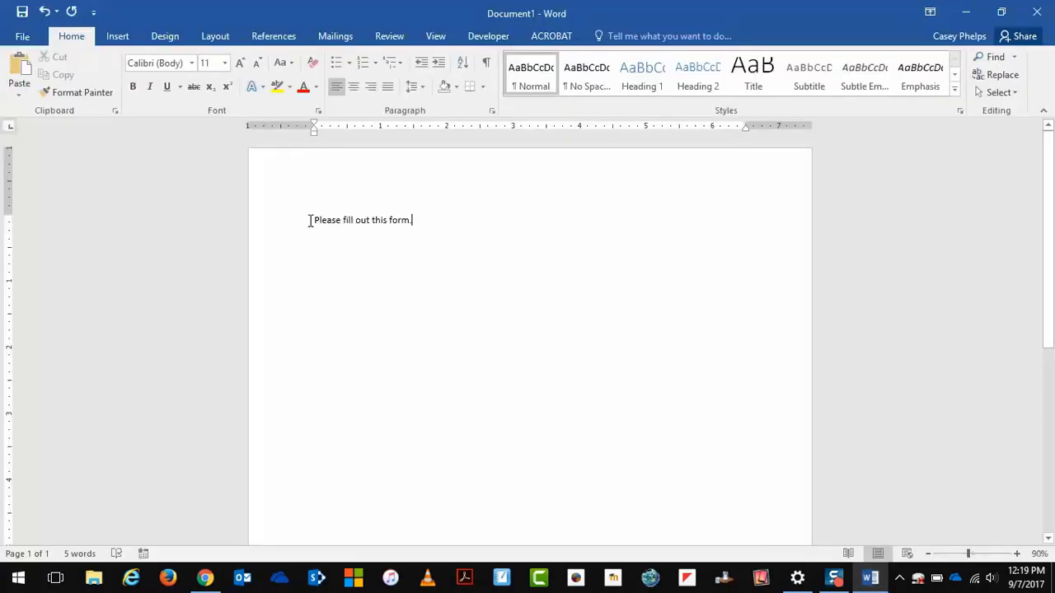
Step: Turn the sentence "Please fill out this form." into a hyperlink to the copied quiz address
{"action": "left_click_drag", "start_coordinate": [309, 221], "coordinate": [471, 219]}
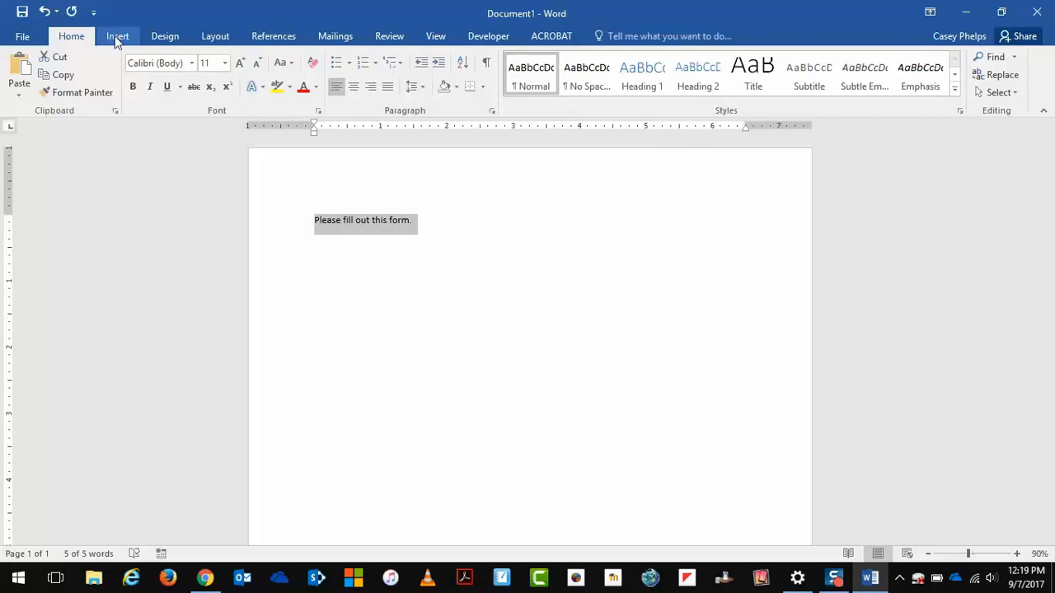
{"action": "left_click", "coordinate": [116, 39]}
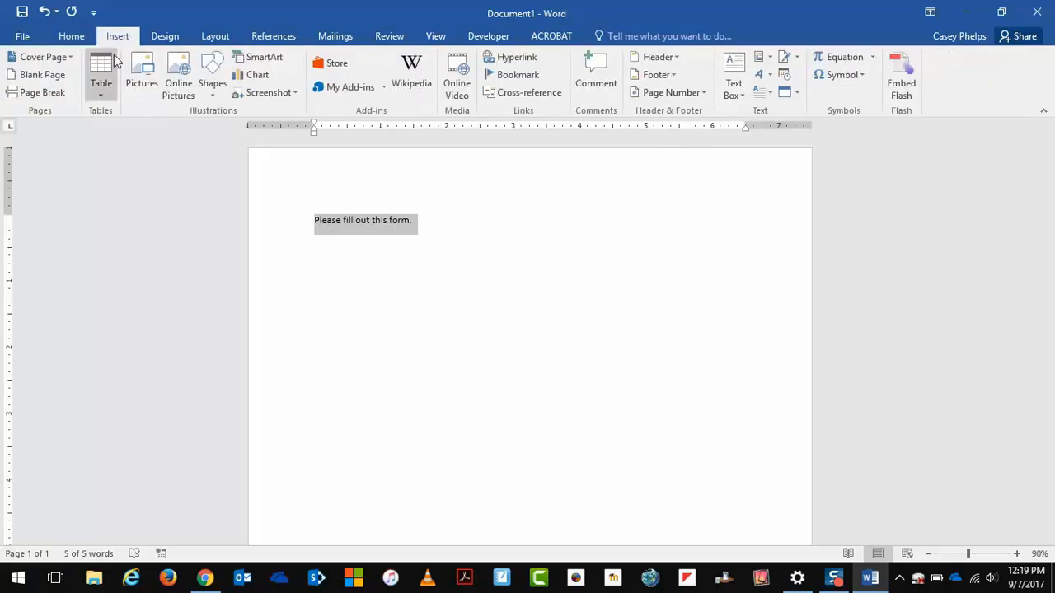
{"action": "left_click", "coordinate": [501, 60]}
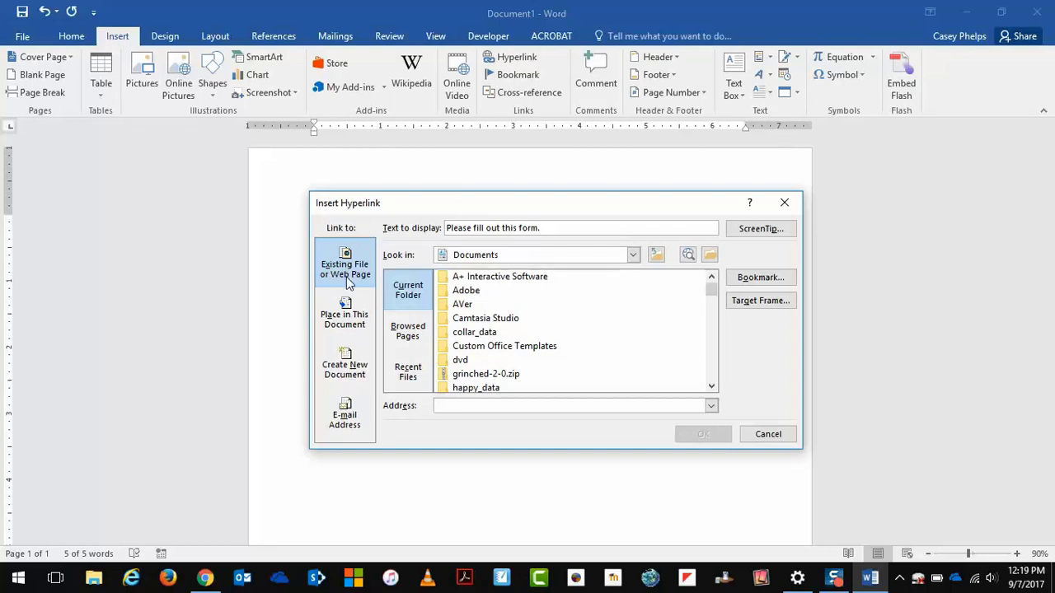
{"action": "right_click", "coordinate": [450, 405]}
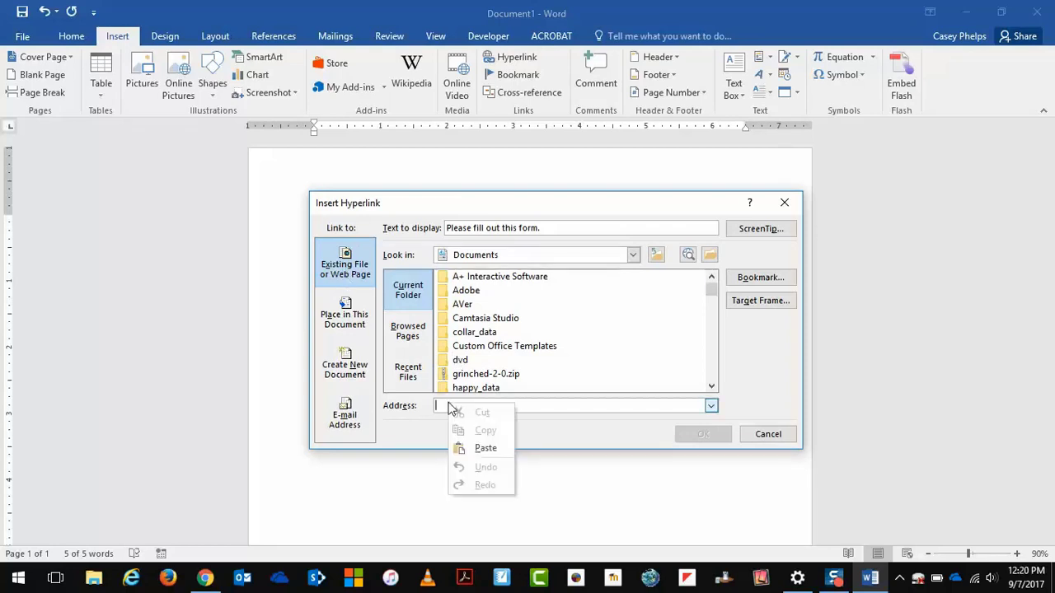
{"action": "left_click", "coordinate": [483, 448]}
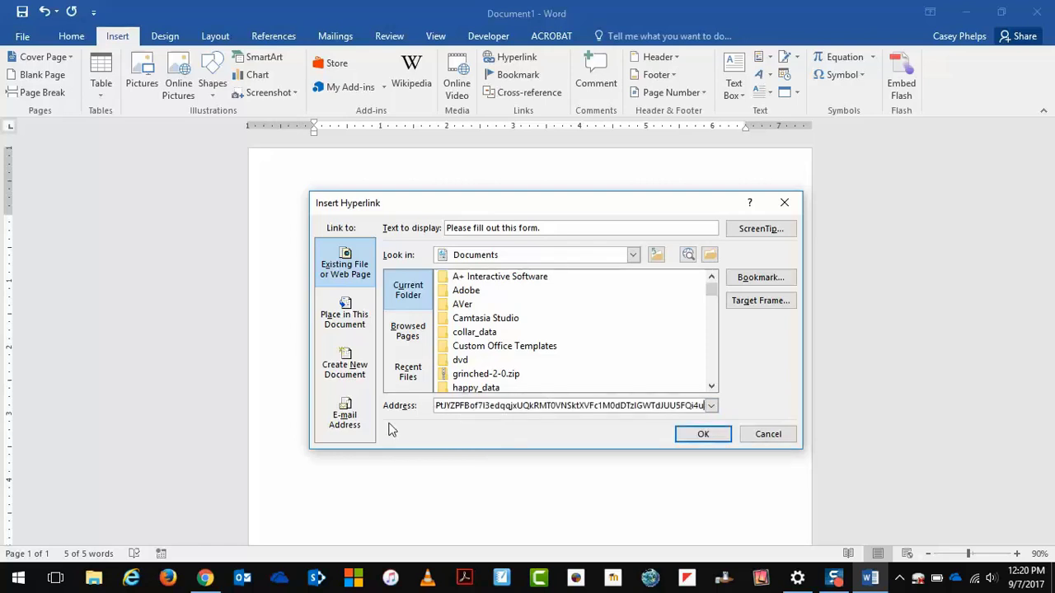
{"action": "left_click", "coordinate": [714, 437]}
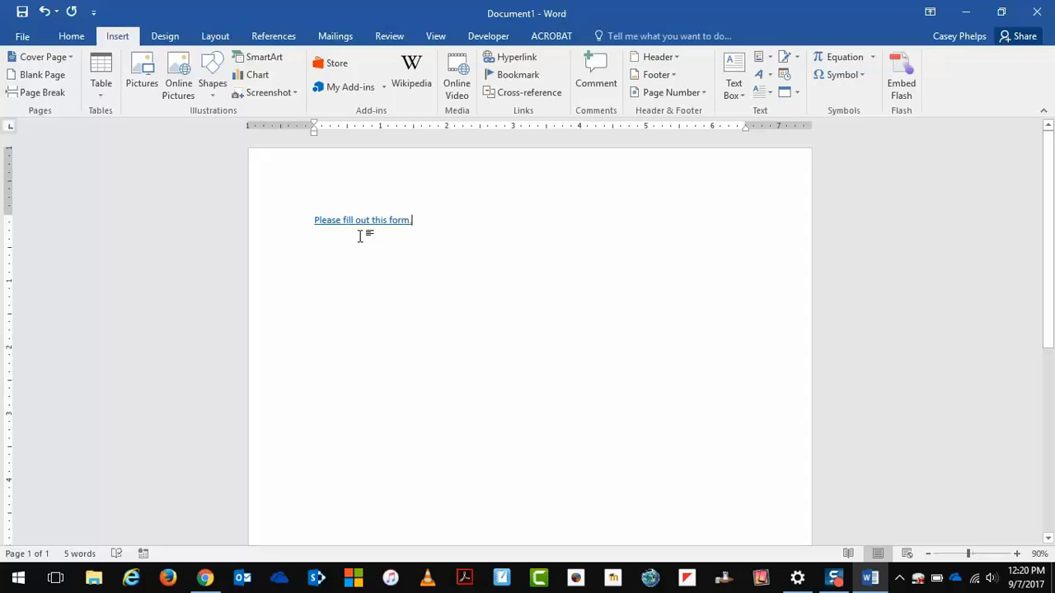
Step: Switch back to Microsoft Forms, download the quiz's QR code image, and open the downloaded file
{"action": "key", "text": "alt+Tab"}
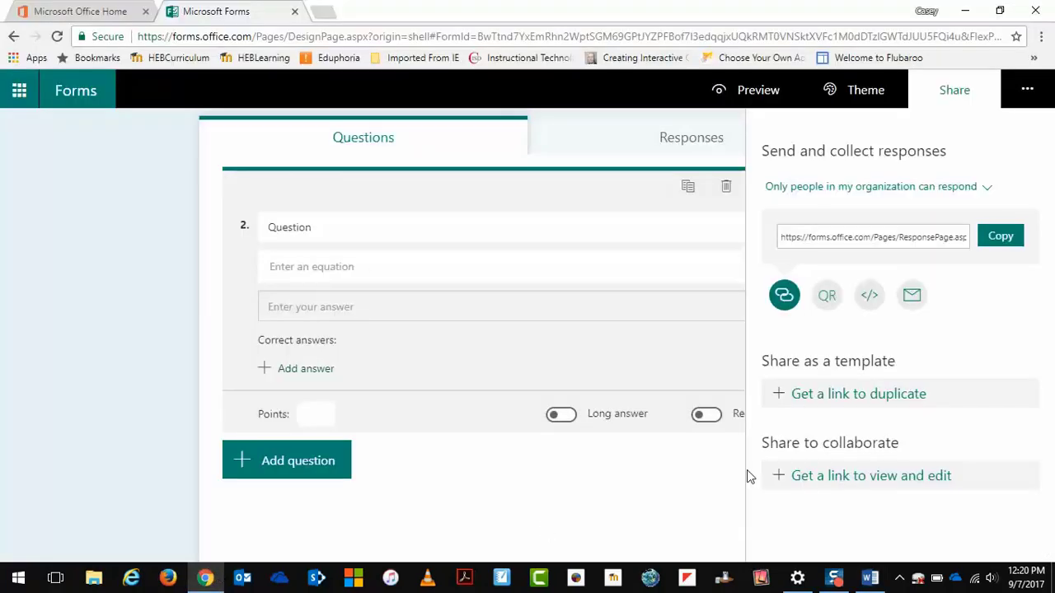
{"action": "left_click", "coordinate": [828, 297]}
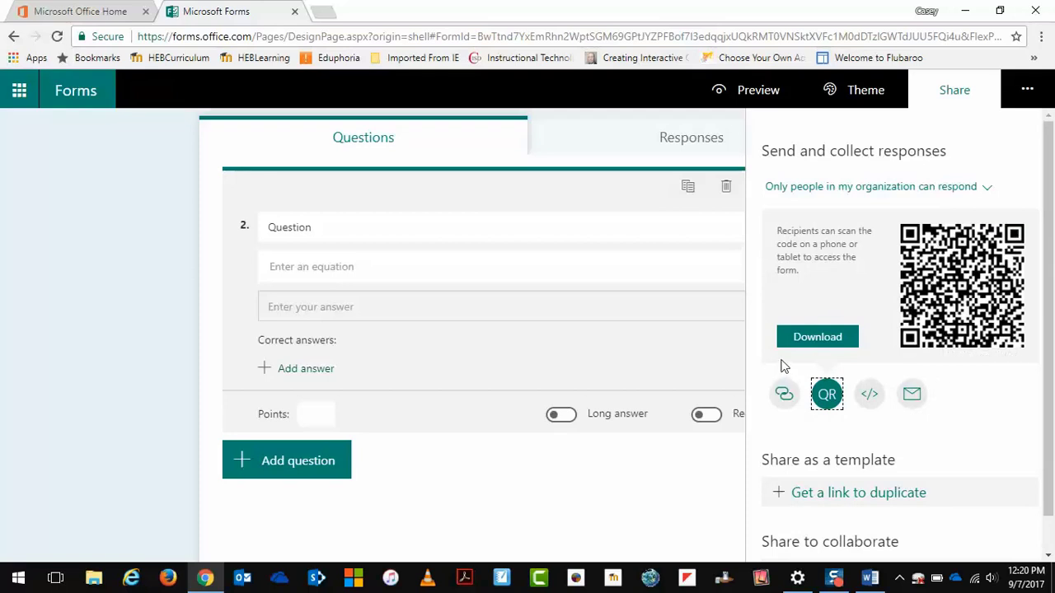
{"action": "left_click", "coordinate": [818, 341]}
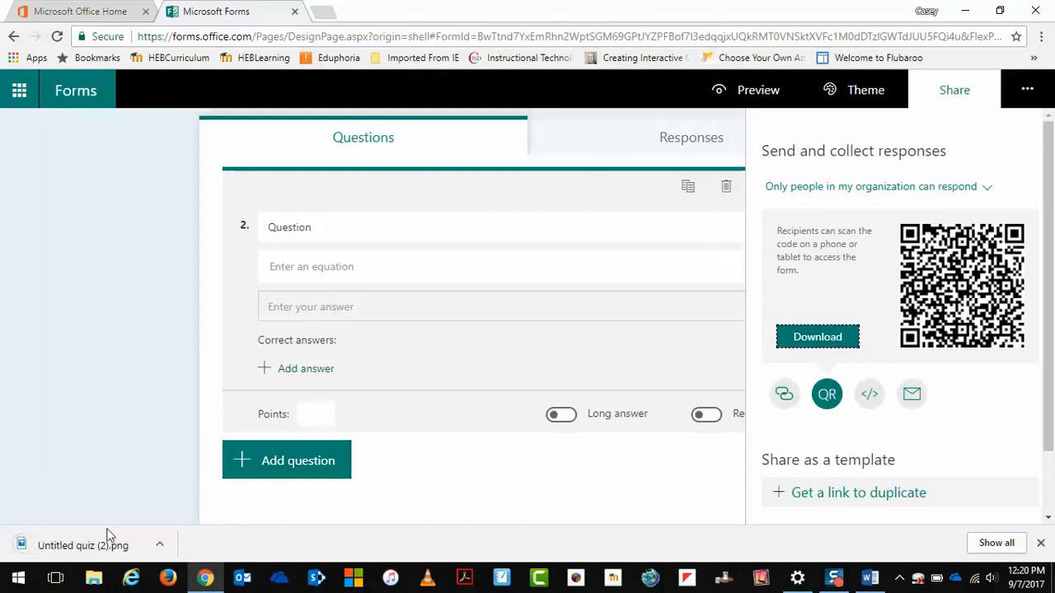
{"action": "left_click", "coordinate": [89, 546]}
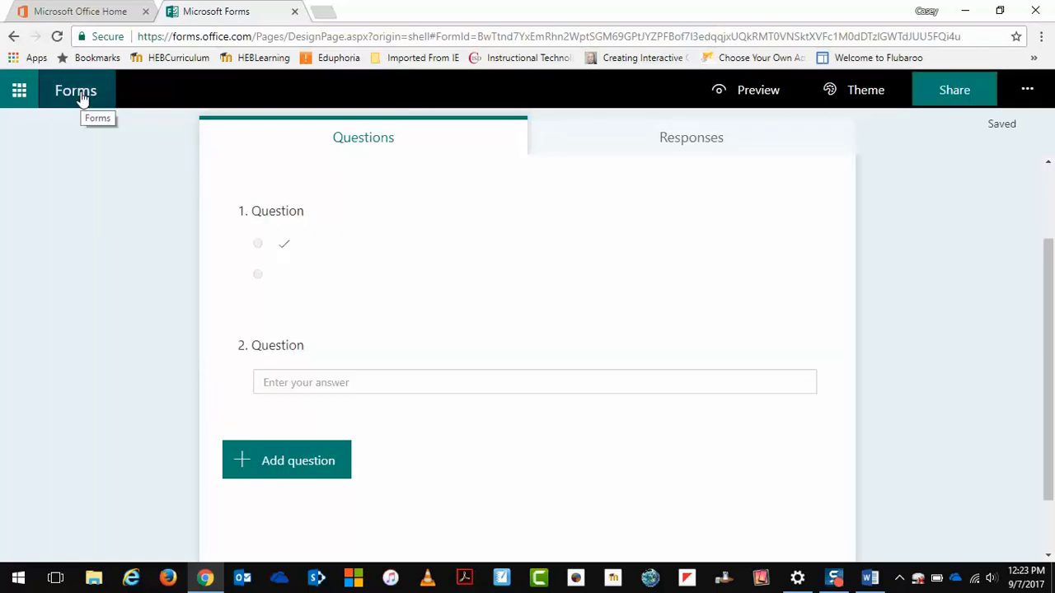
Step: Return to the forms list and delete "Untitled quiz (2)"
{"action": "left_click", "coordinate": [81, 97]}
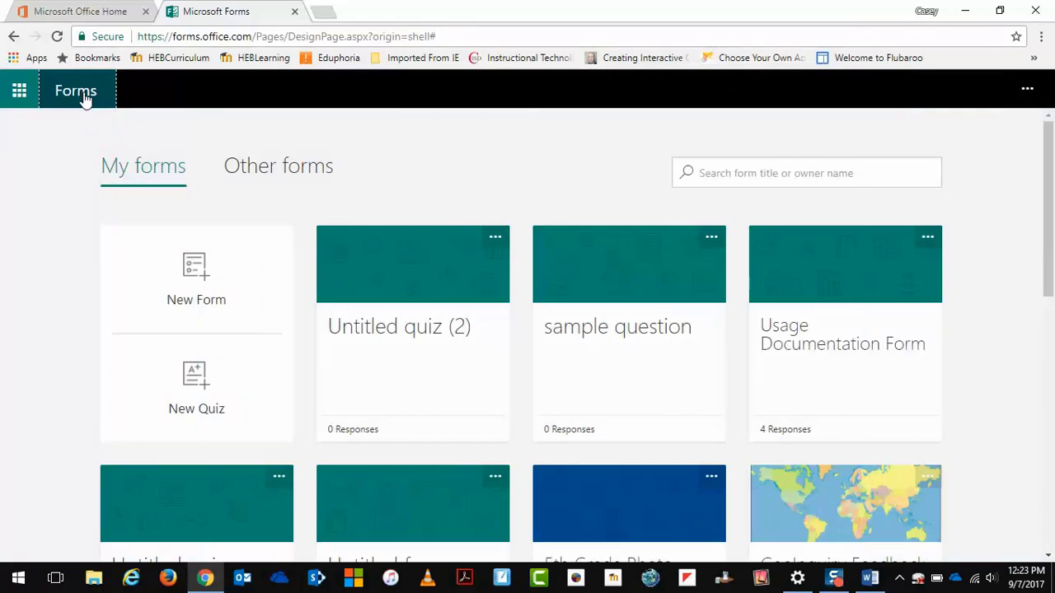
{"action": "left_click", "coordinate": [495, 238]}
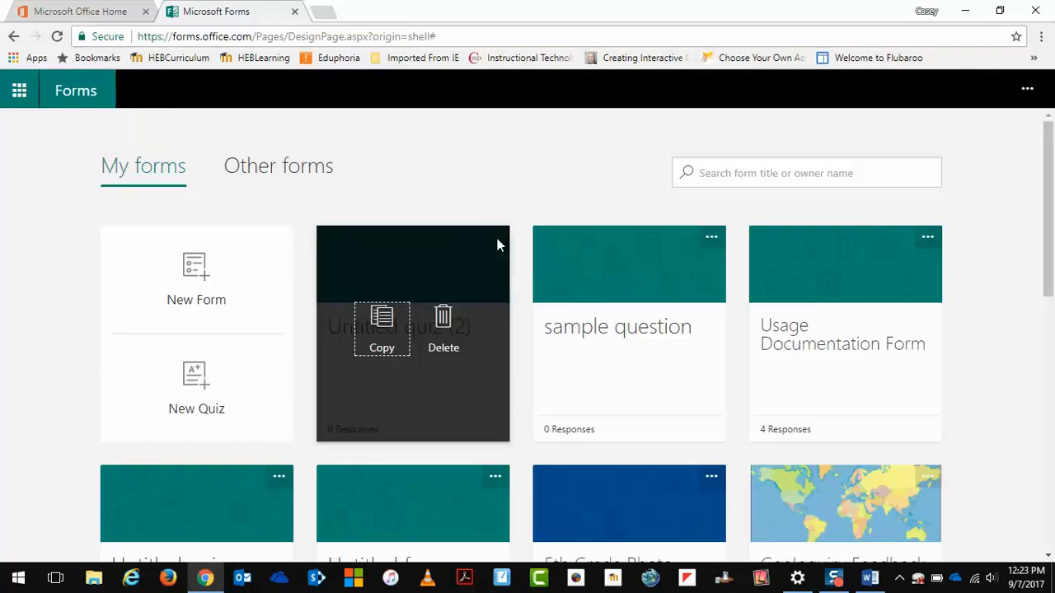
{"action": "left_click", "coordinate": [442, 327]}
{"action": "left_click", "coordinate": [364, 360]}
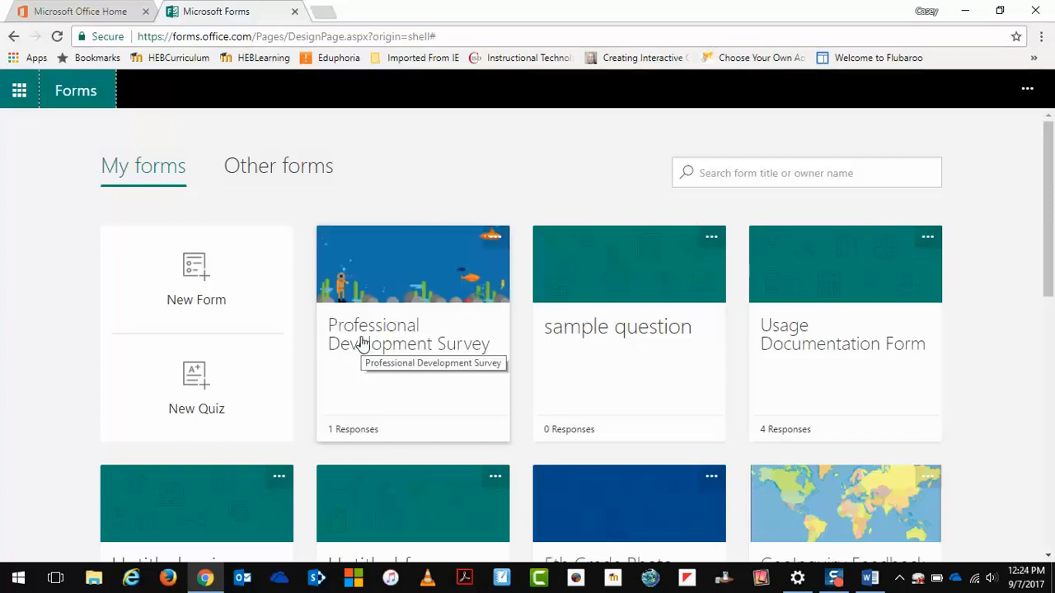
Step: Open the responses of the Professional Development Survey and look at the additional options for its response summary
{"action": "left_click", "coordinate": [360, 342]}
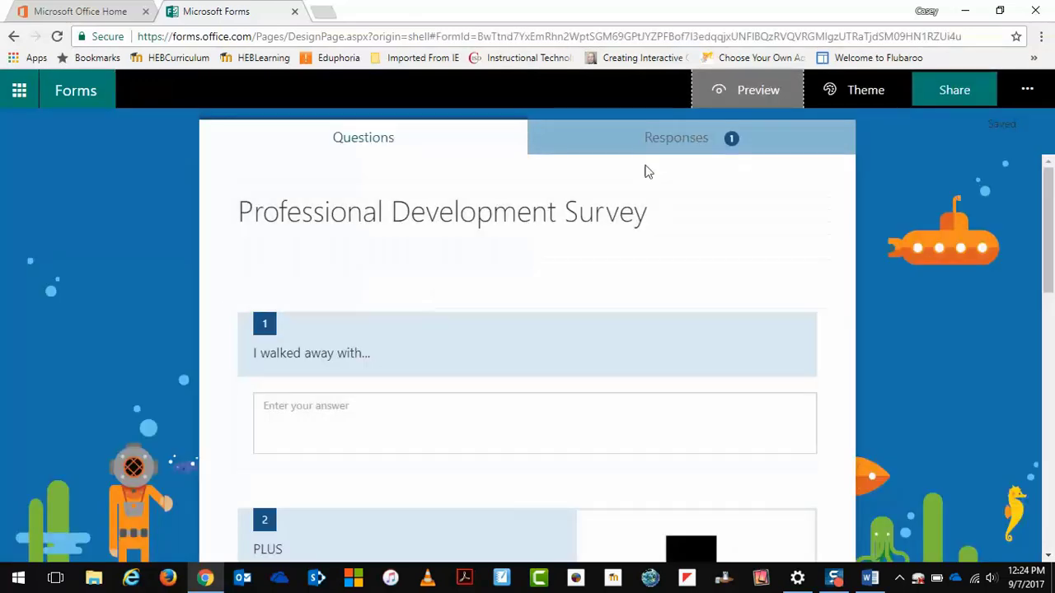
{"action": "left_click", "coordinate": [711, 143]}
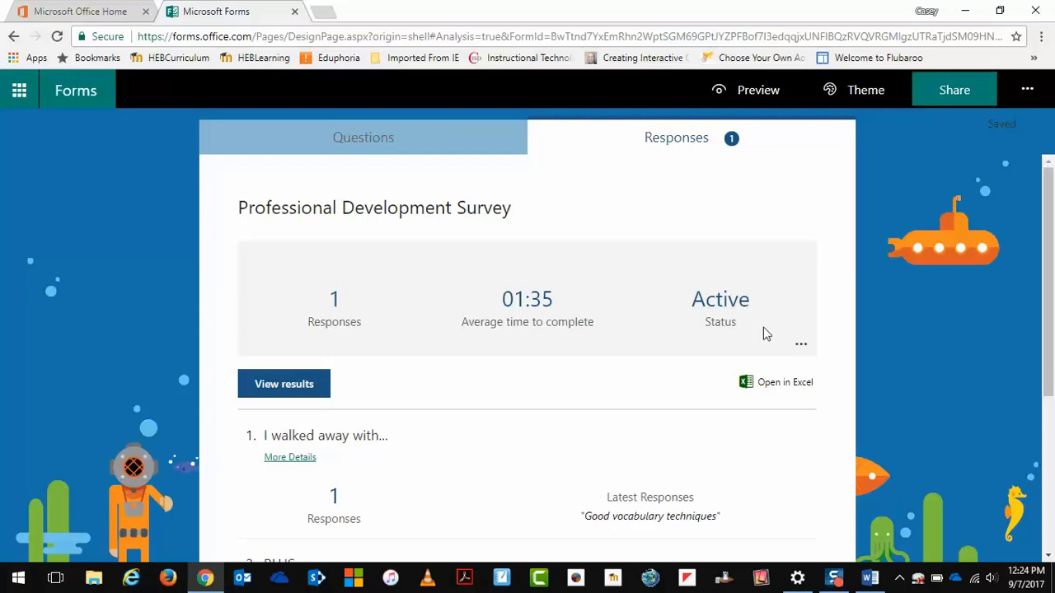
{"action": "left_click", "coordinate": [803, 347]}
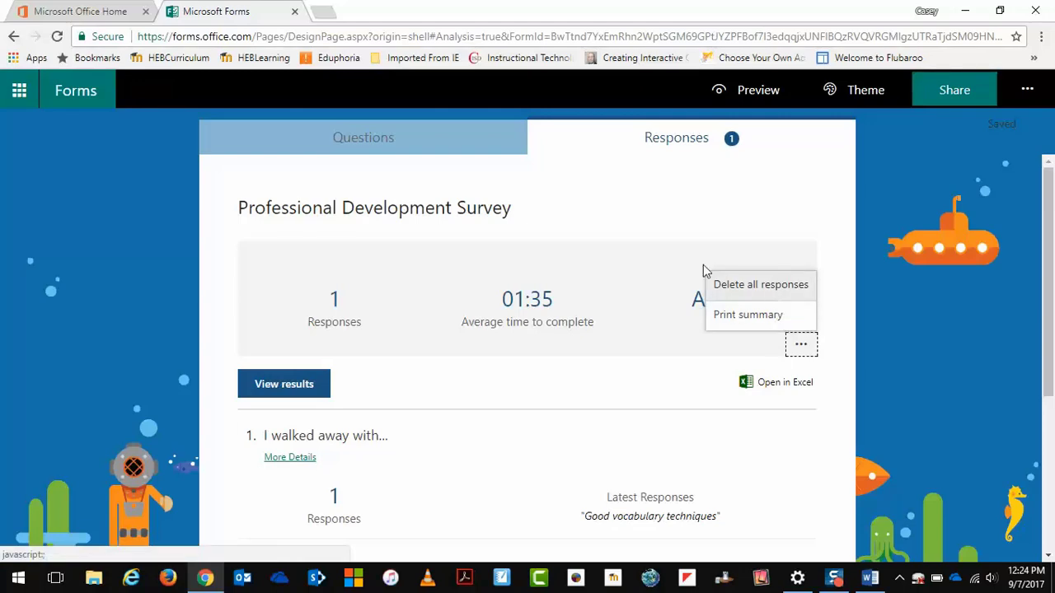
Step: Export the survey's responses to an Excel workbook and inspect the answer columns in the downloaded file before closing it
{"action": "scroll", "coordinate": [694, 262], "scroll_direction": "down", "scroll_amount": 4}
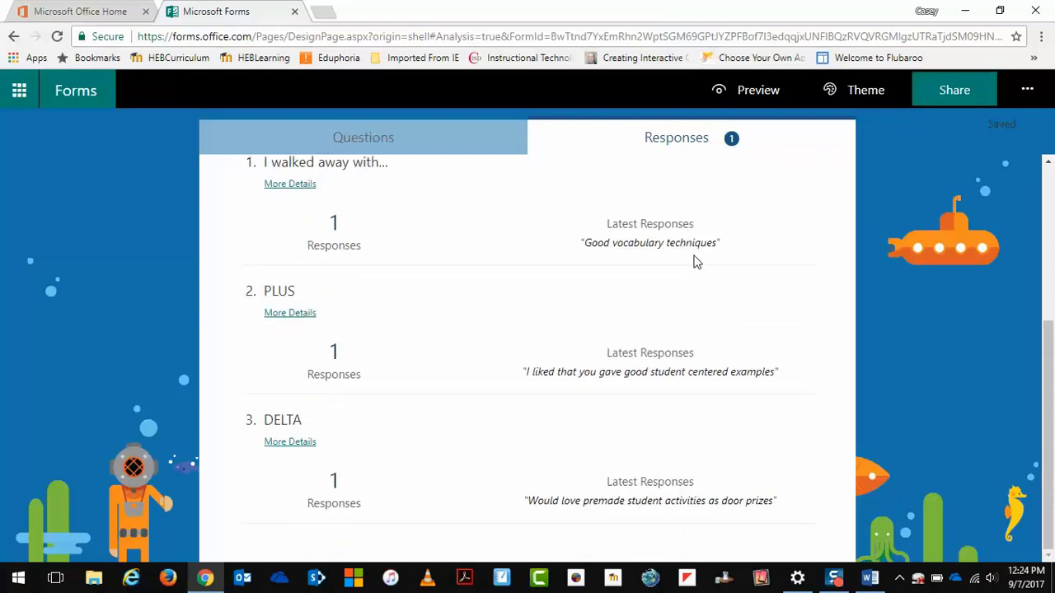
{"action": "scroll", "coordinate": [694, 262], "scroll_direction": "up", "scroll_amount": 2}
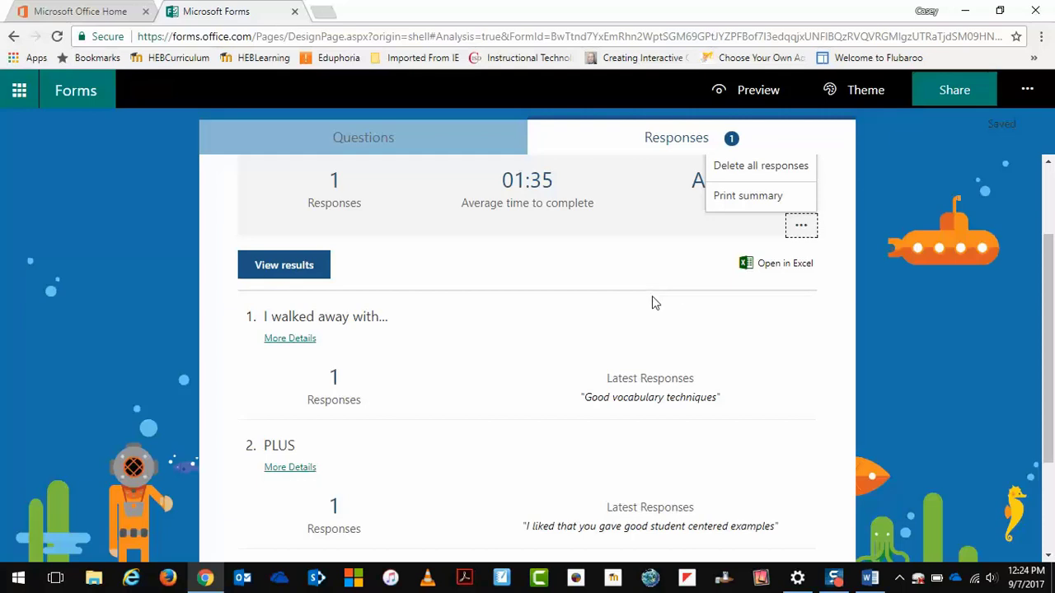
{"action": "left_click", "coordinate": [770, 265]}
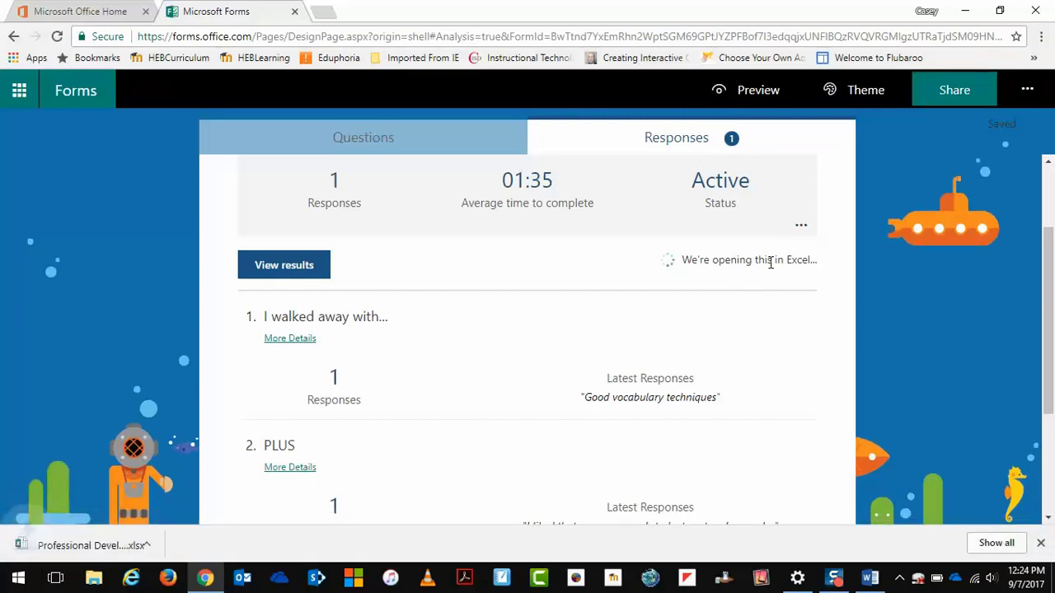
{"action": "left_click", "coordinate": [86, 557]}
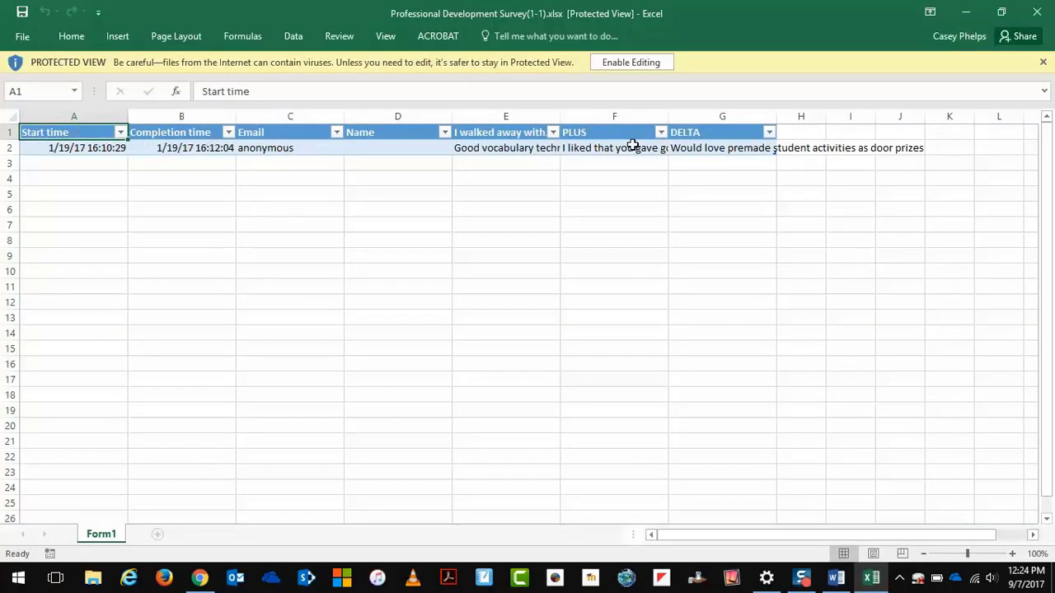
{"action": "left_click", "coordinate": [554, 133]}
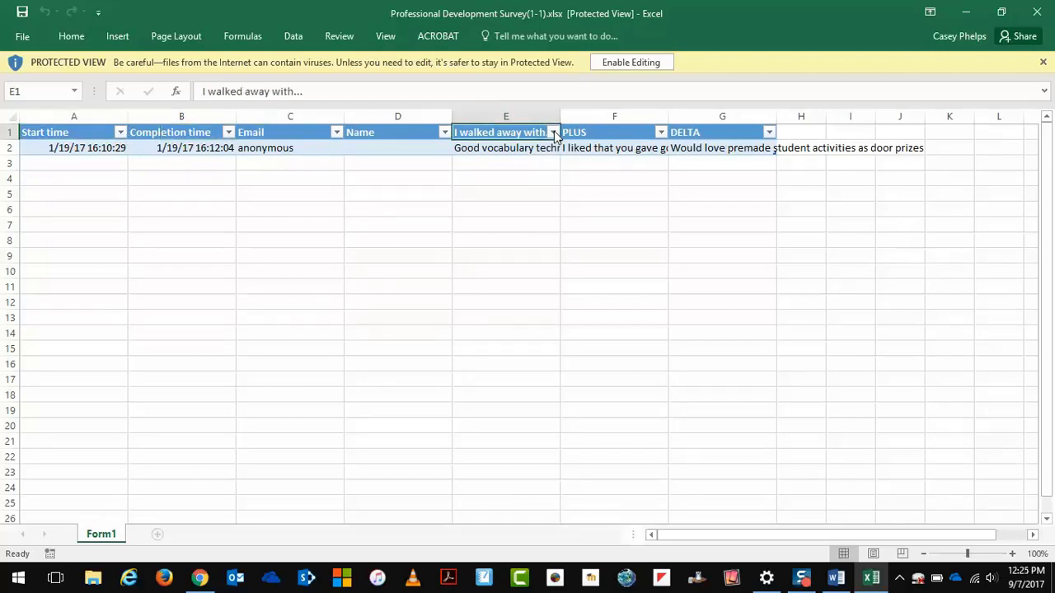
{"action": "left_click", "coordinate": [1037, 12]}
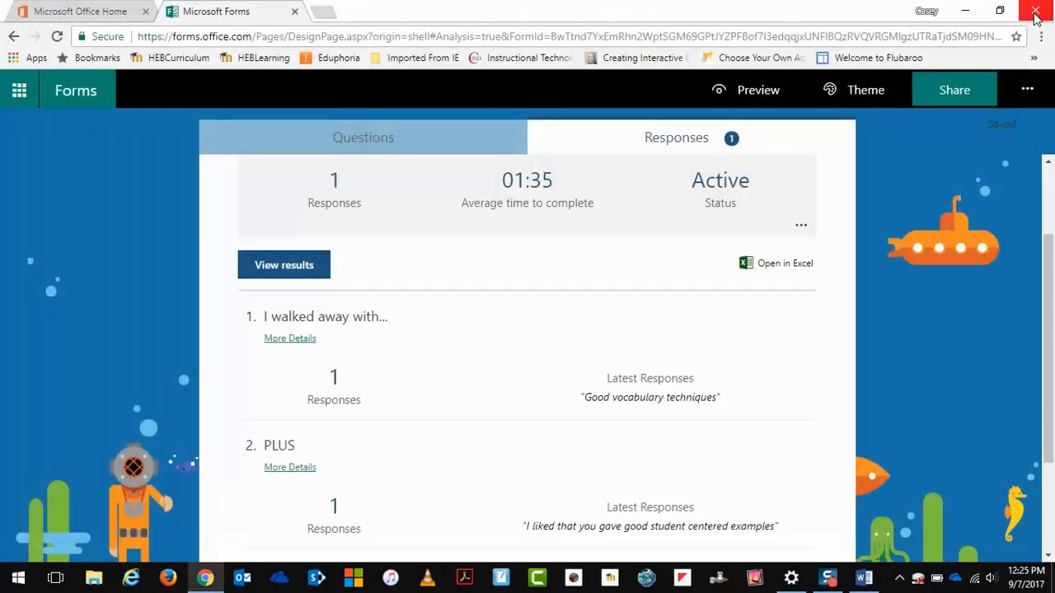
Step: View the survey's individual results, read through the anonymous responder's answers, and look at the additional options for that response
{"action": "left_click", "coordinate": [292, 268]}
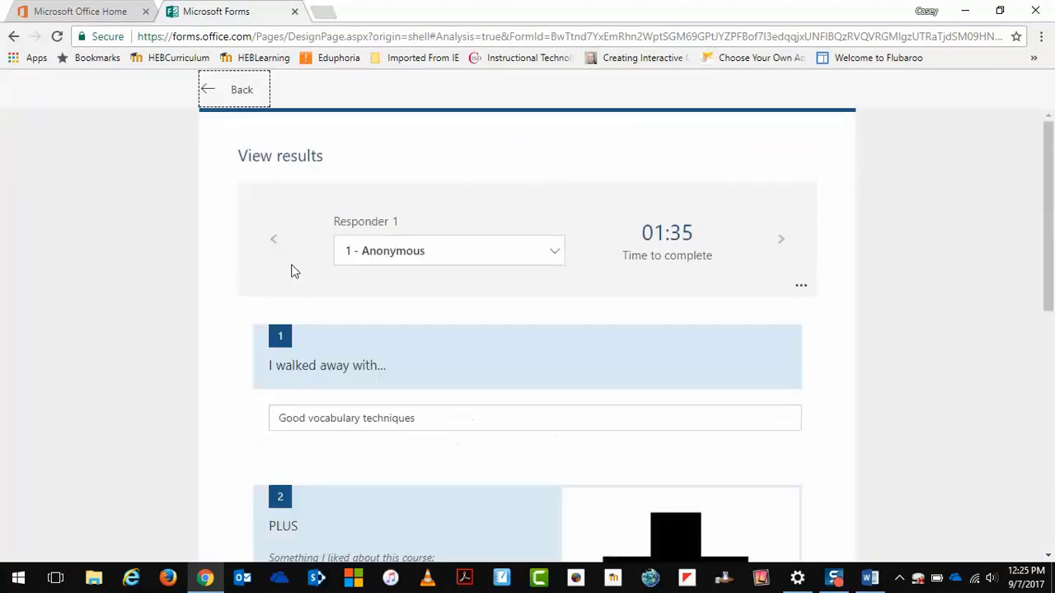
{"action": "left_click", "coordinate": [554, 257]}
{"action": "left_click", "coordinate": [594, 297]}
{"action": "scroll", "coordinate": [665, 280], "scroll_direction": "down", "scroll_amount": 4}
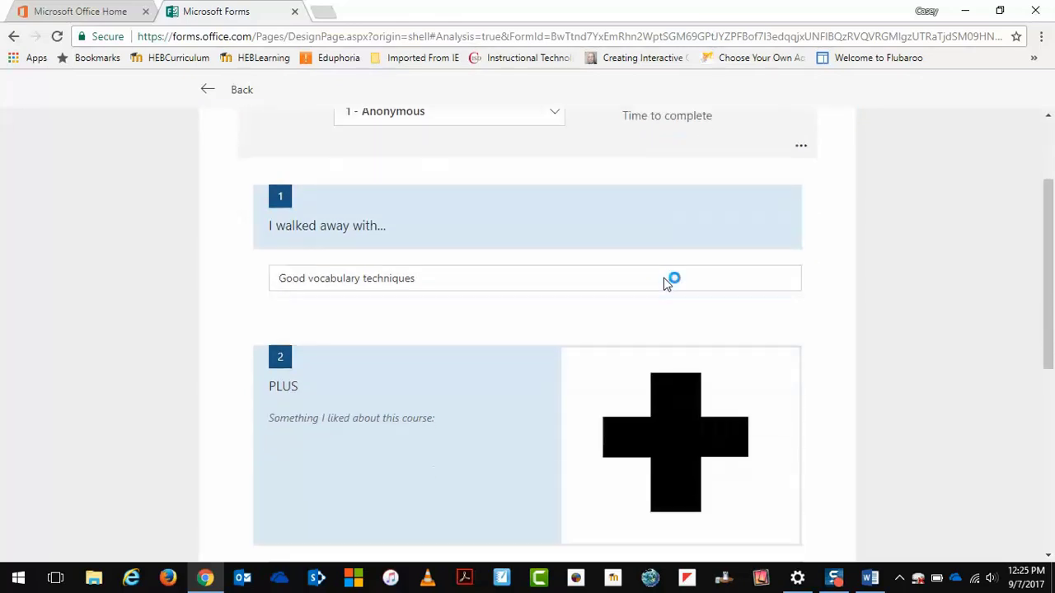
{"action": "scroll", "coordinate": [665, 283], "scroll_direction": "down", "scroll_amount": 3}
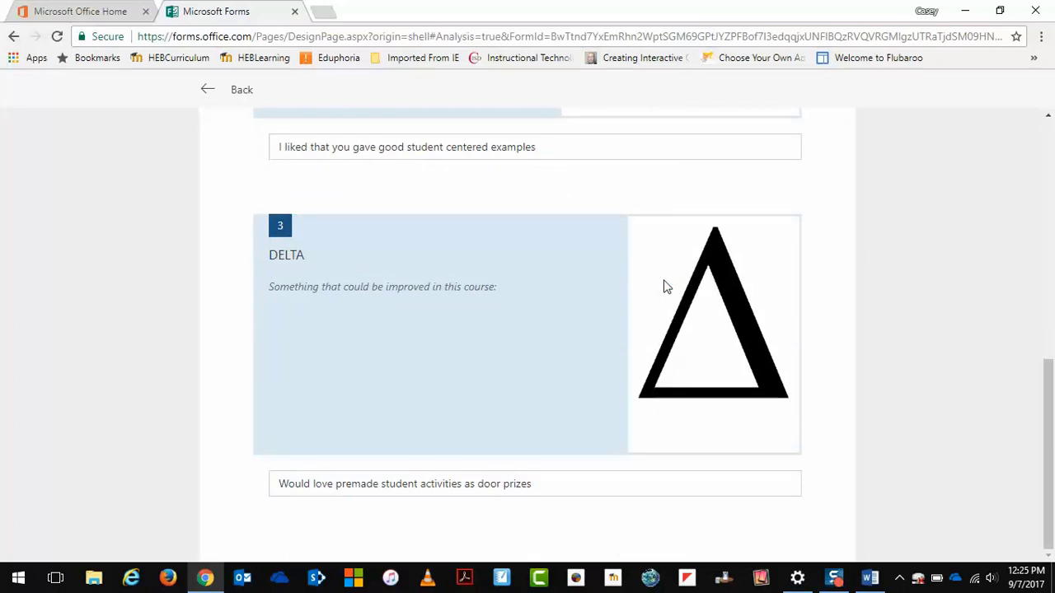
{"action": "scroll", "coordinate": [664, 281], "scroll_direction": "up", "scroll_amount": 7}
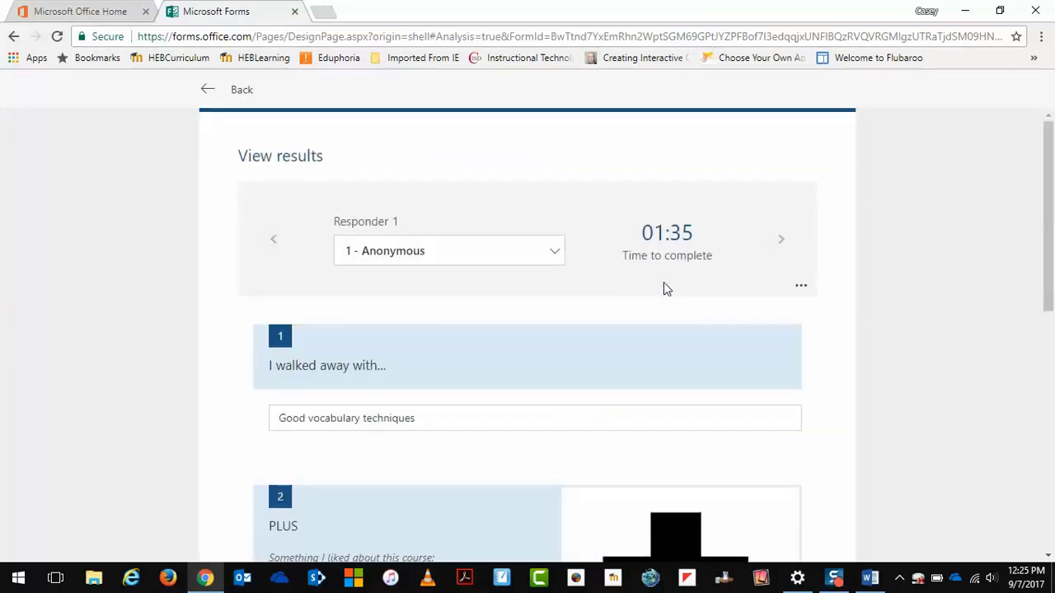
{"action": "left_click", "coordinate": [801, 288]}
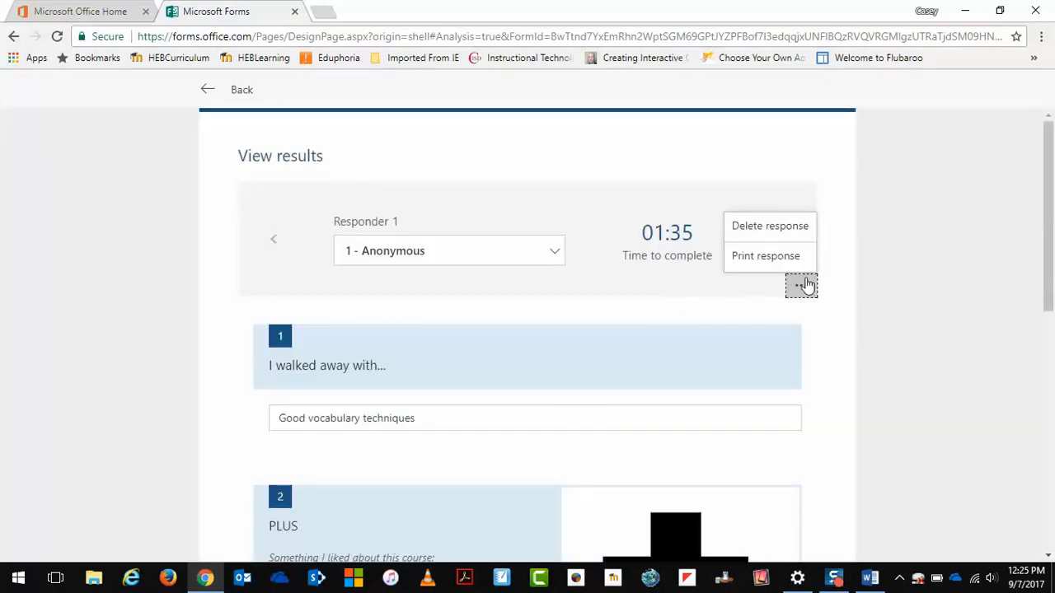